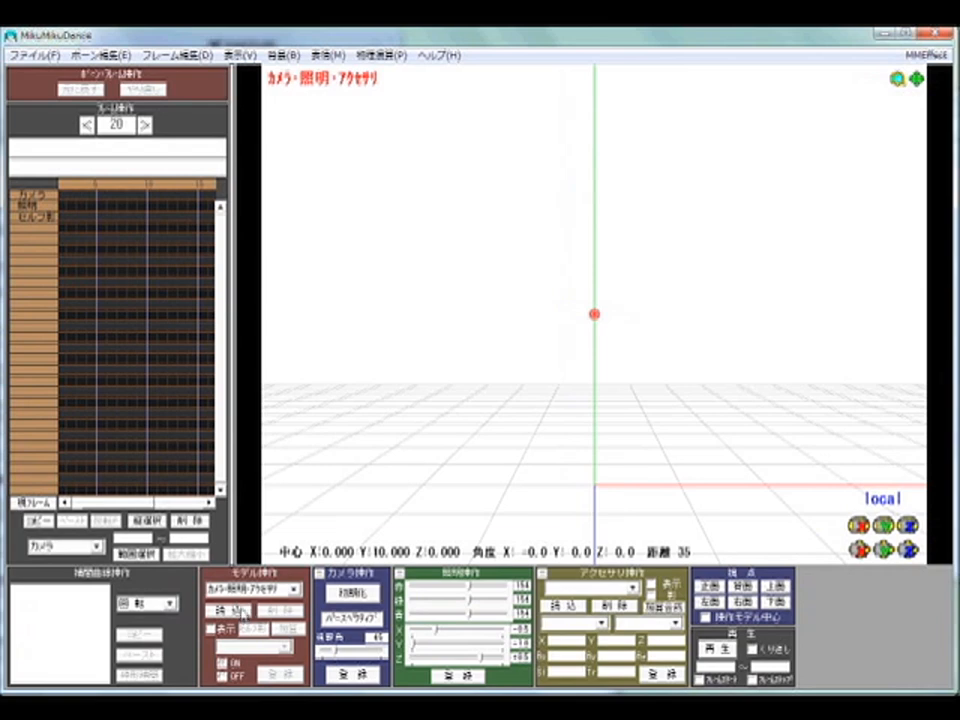
# - Load the model file ヘタリア・プロイセンver1.00.pmd from the ヘタリア・プロイセンver1.00 folder and accept its model information
pyautogui.click(240, 612)
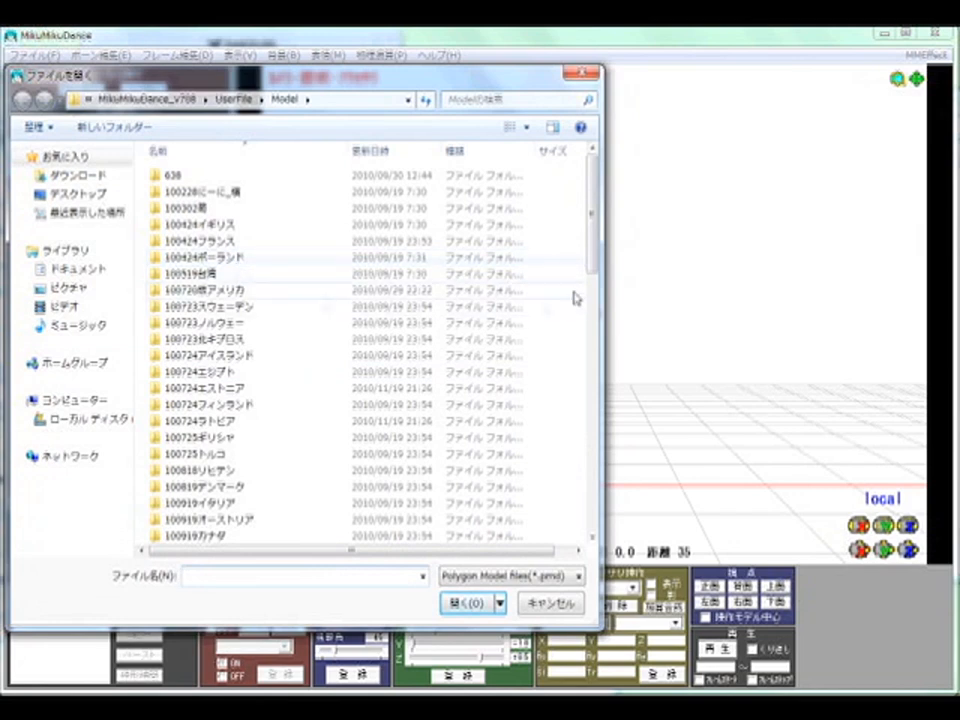
pyautogui.scroll(-1, 594, 265)
pyautogui.moveTo(594, 265); pyautogui.dragTo(583, 407)
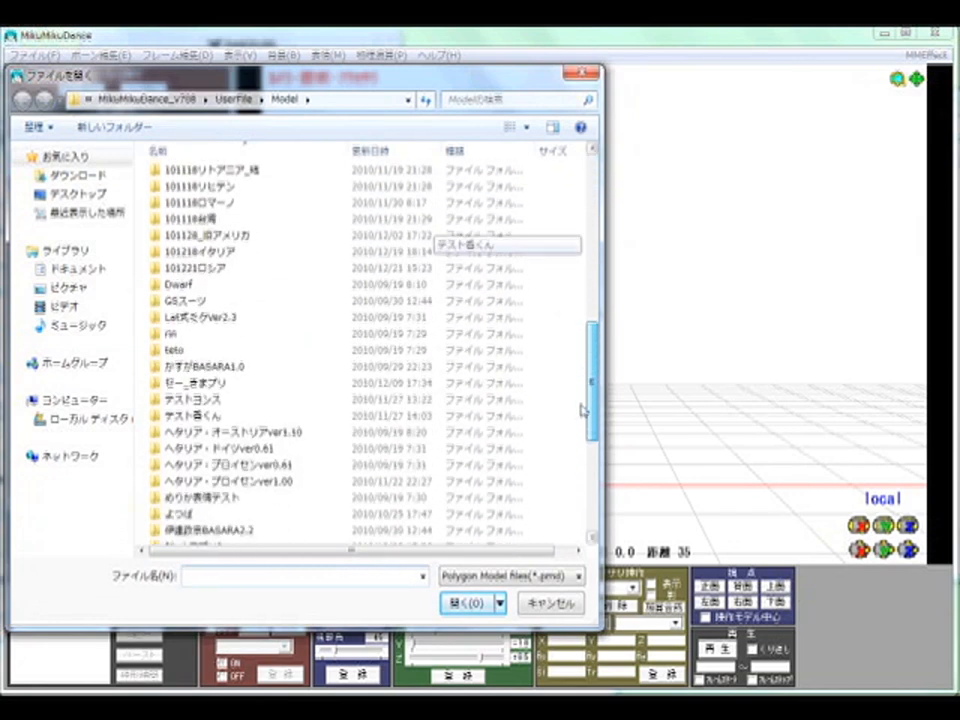
pyautogui.doubleClick(236, 482)
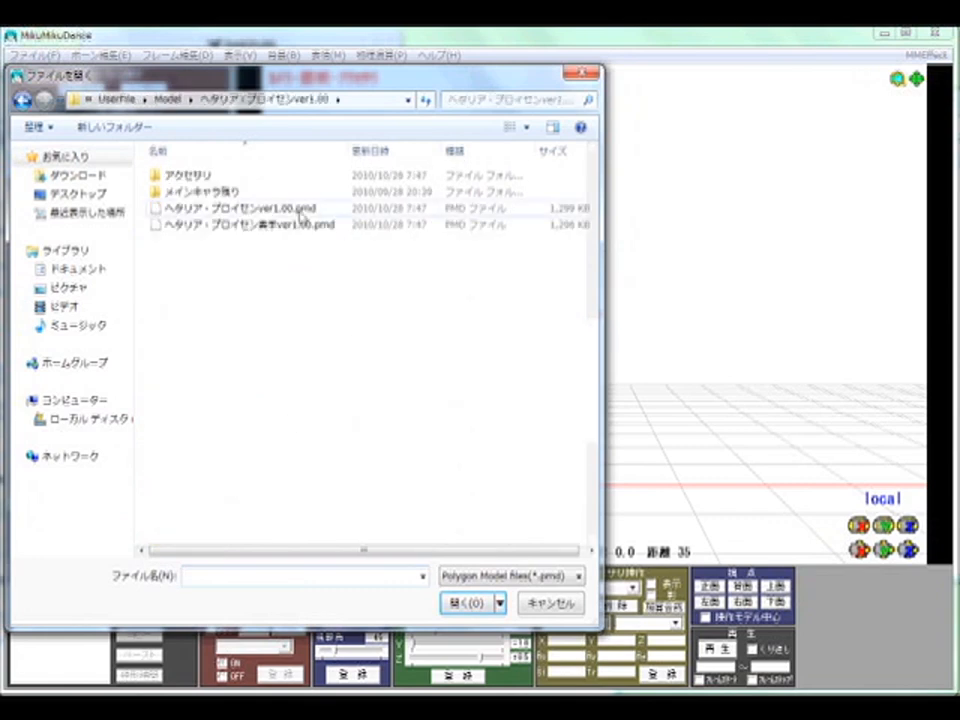
pyautogui.click(218, 210)
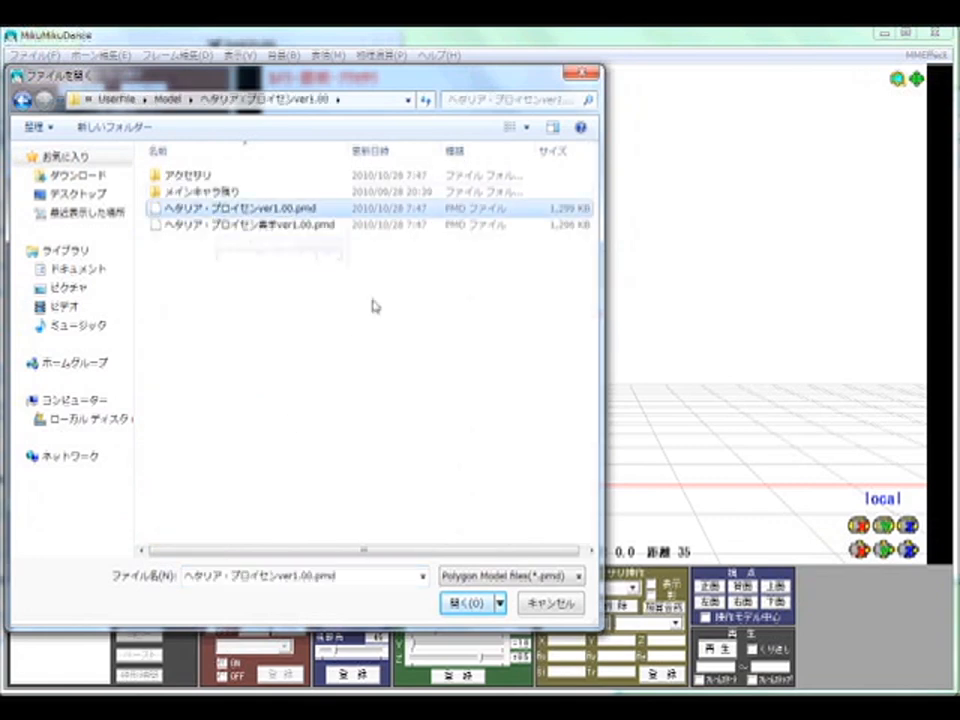
pyautogui.click(465, 603)
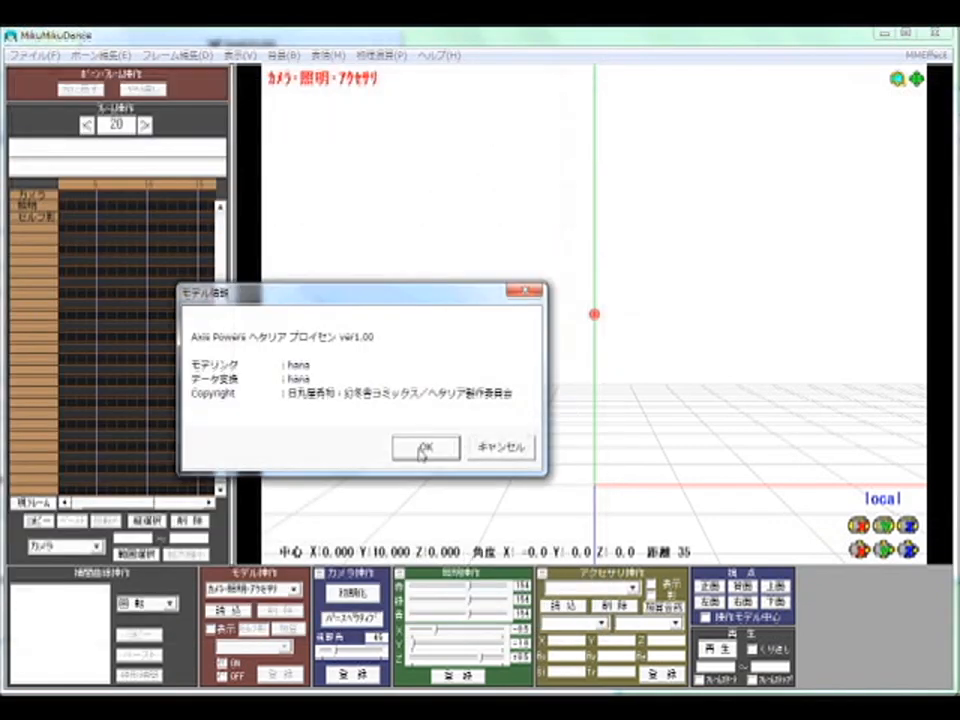
pyautogui.click(424, 450)
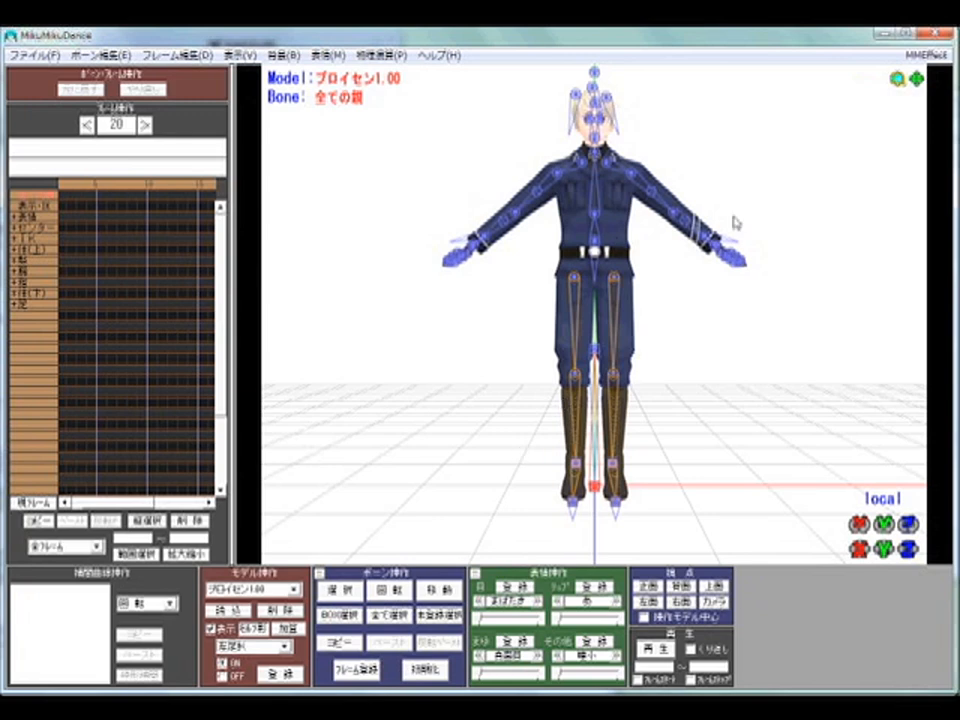
# - Examine the loaded model from above, the front and behind by orbiting and panning the view around it
pyautogui.moveTo(750, 167); pyautogui.dragTo(746, 249, button='right')
pyautogui.moveTo(519, 216); pyautogui.dragTo(222, 676, button='right')
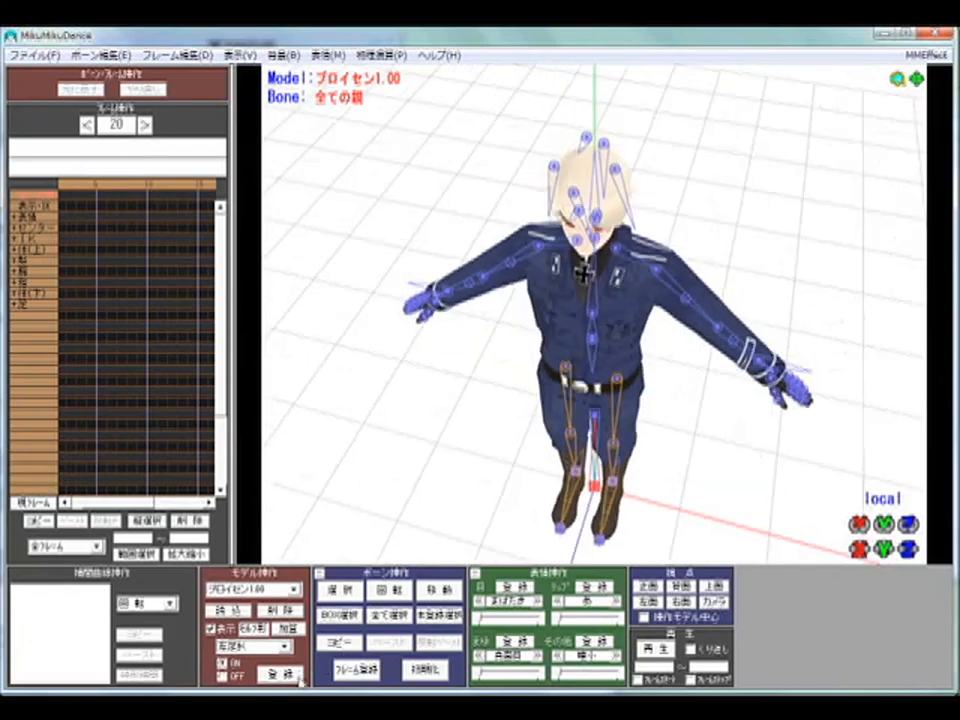
pyautogui.moveTo(643, 410); pyautogui.dragTo(666, 336, button='right')
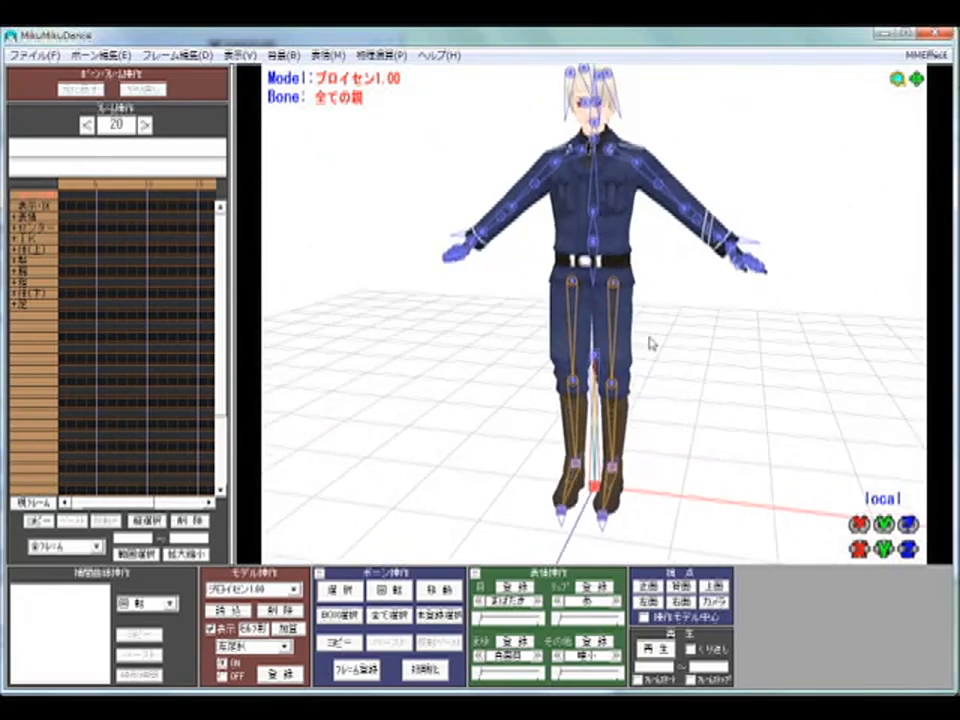
pyautogui.moveTo(398, 345); pyautogui.dragTo(810, 398, button='right')
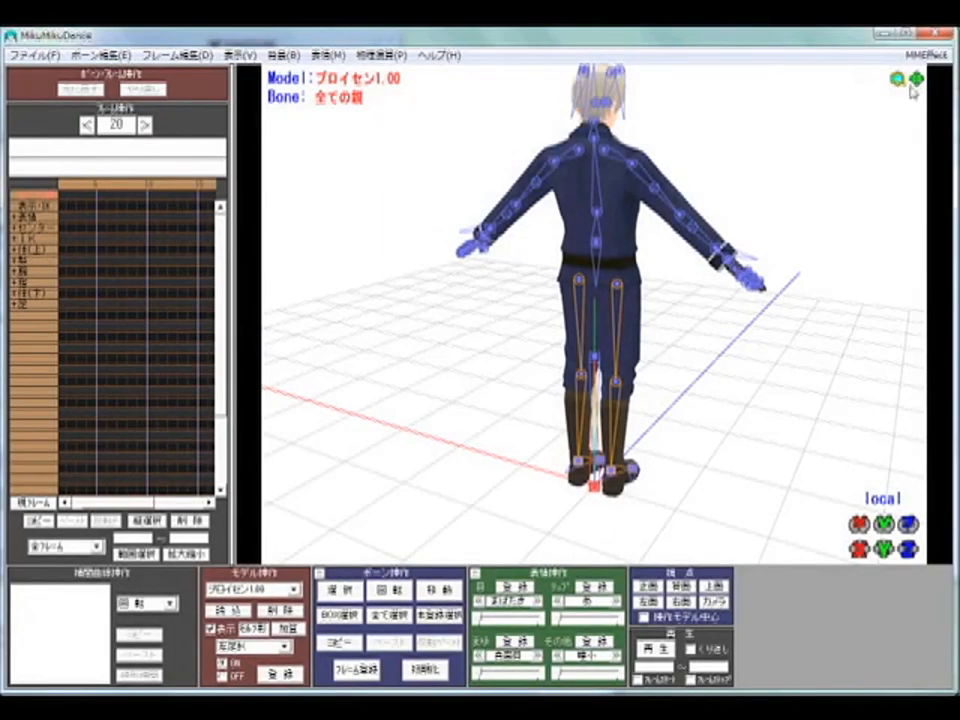
pyautogui.moveTo(821, 277); pyautogui.dragTo(597, 285, button='right')
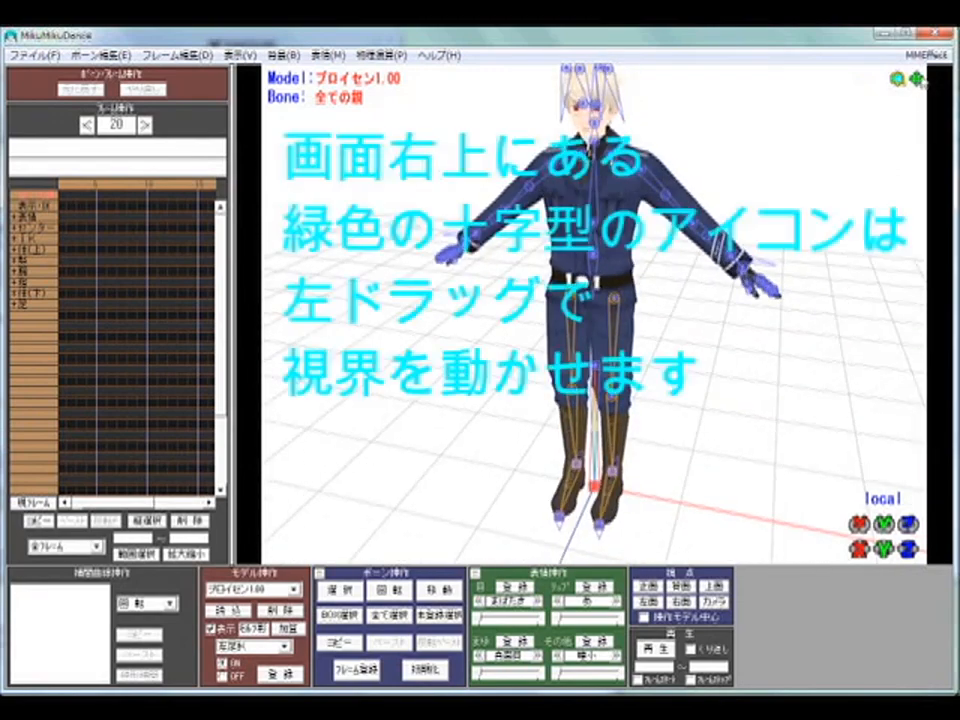
pyautogui.moveTo(597, 322); pyautogui.dragTo(575, 500, button='right')
pyautogui.moveTo(571, 532); pyautogui.dragTo(420, 381, button='middle')
pyautogui.moveTo(420, 381); pyautogui.dragTo(692, 357, button='middle')
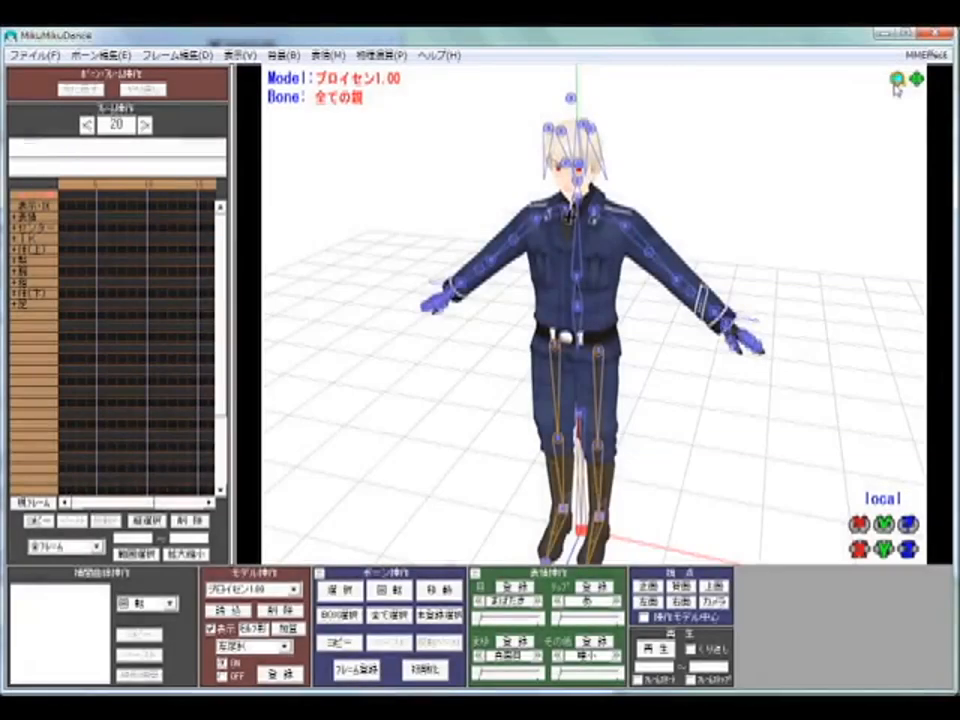
pyautogui.moveTo(598, 438); pyautogui.dragTo(655, 307)
pyautogui.moveTo(914, 75); pyautogui.dragTo(592, 305)
# - Zoom out until the whole floor grid is in view, and zoom back in to the model's upper body
pyautogui.scroll(-15, 594, 310)
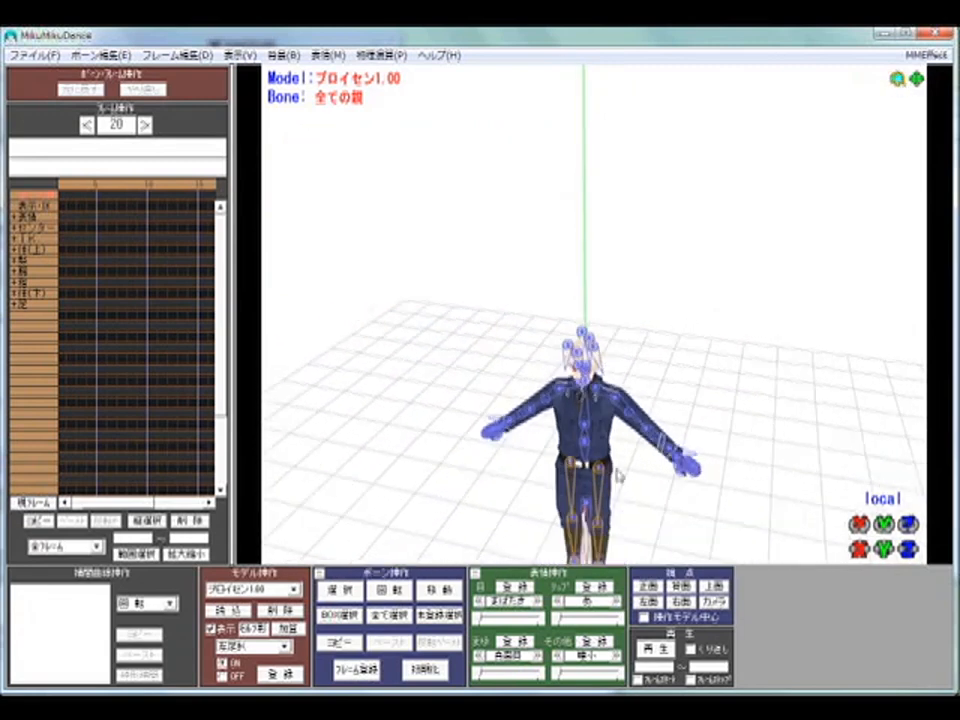
pyautogui.scroll(-5, 528, 462)
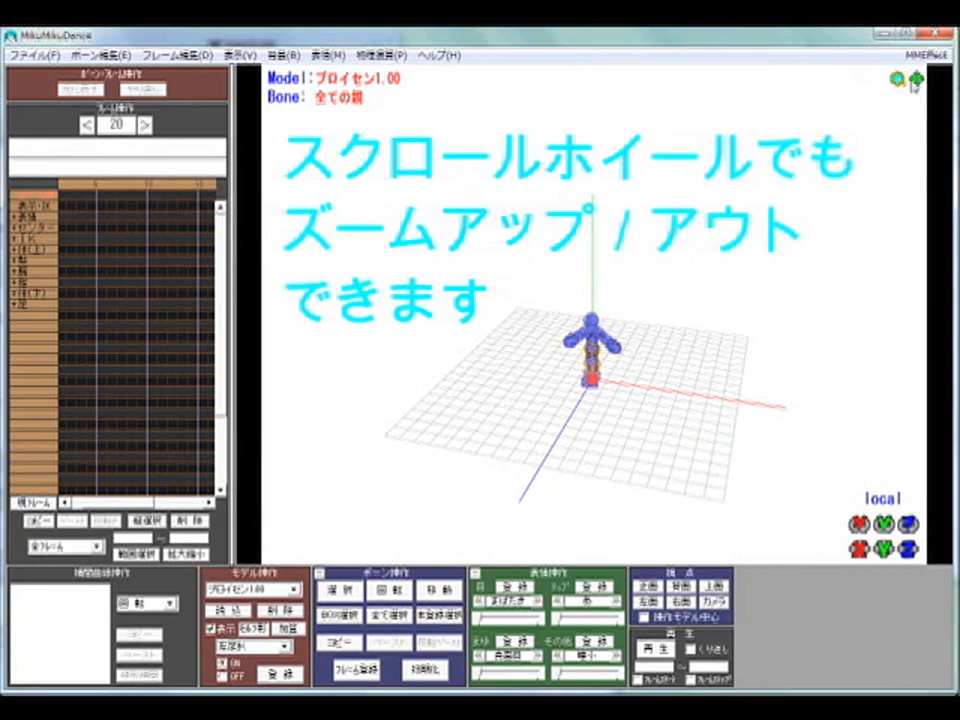
pyautogui.moveTo(600, 321); pyautogui.dragTo(611, 125, button='middle')
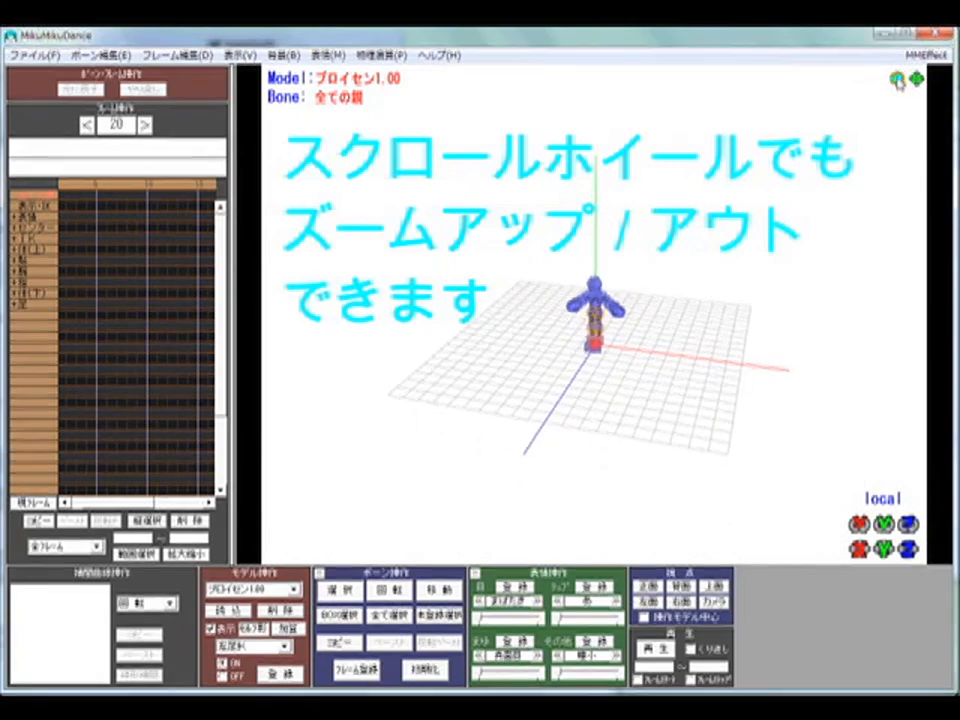
pyautogui.scroll(1, 615, 343)
pyautogui.scroll(-6, 632, 470)
pyautogui.scroll(5, 630, 260)
pyautogui.scroll(-1, 670, 440)
pyautogui.scroll(4, 565, 260)
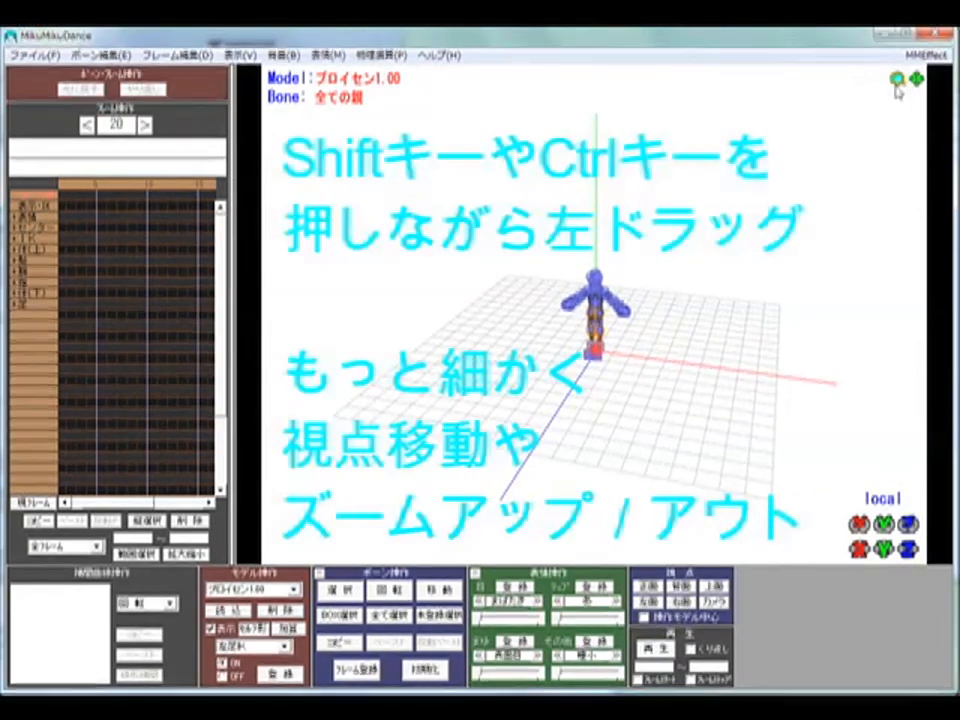
pyautogui.scroll(-3, 723, 357)
pyautogui.scroll(4, 726, 354)
pyautogui.scroll(6, 725, 364)
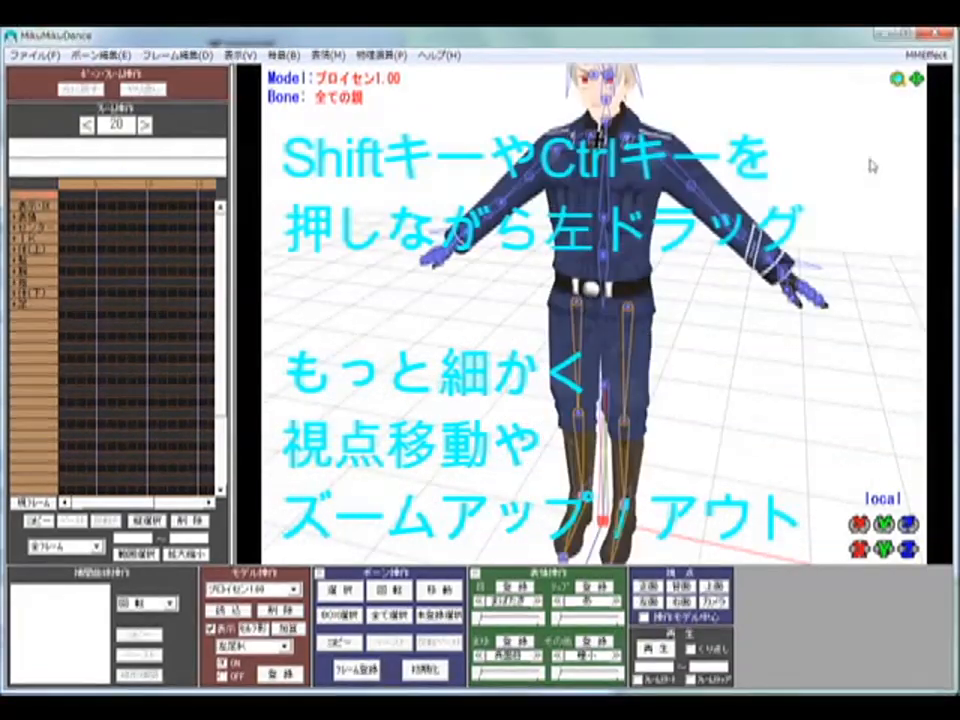
pyautogui.moveTo(898, 82); pyautogui.dragTo(892, 146)
pyautogui.scroll(4, 835, 163)
pyautogui.scroll(3, 835, 163)
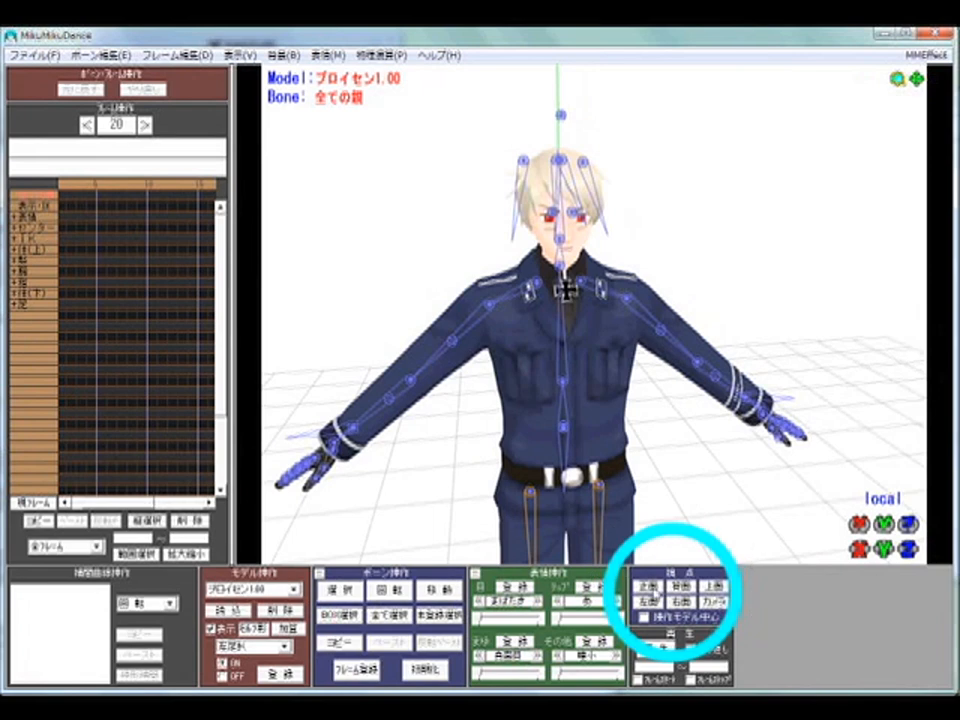
# - View the model through the preset front, back, top and side viewpoints
pyautogui.click(649, 588)
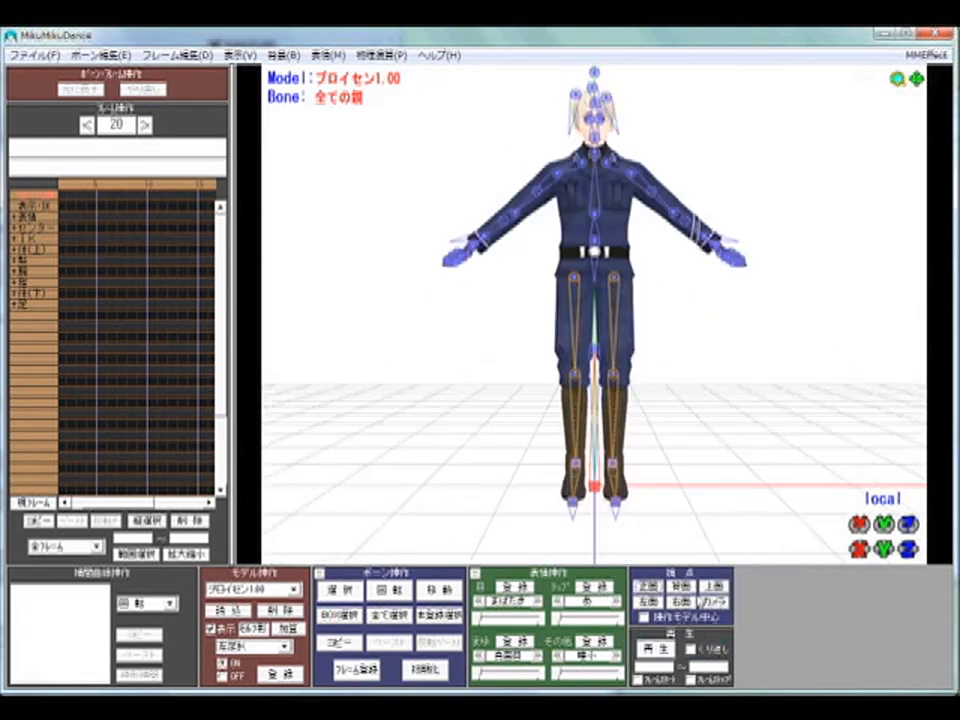
pyautogui.click(681, 588)
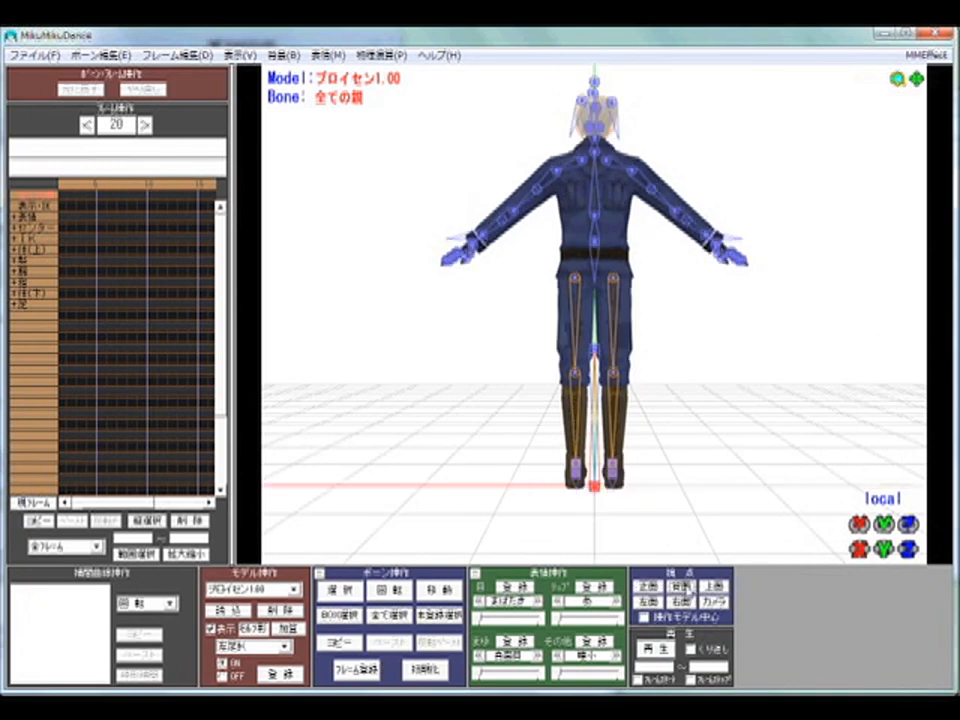
pyautogui.click(714, 588)
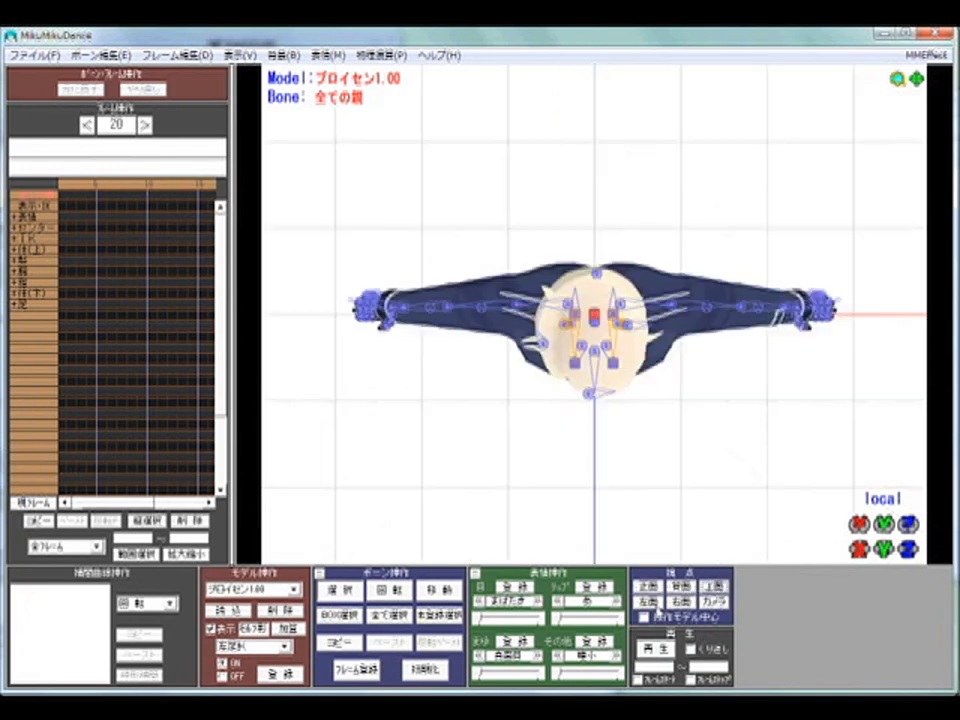
pyautogui.click(648, 603)
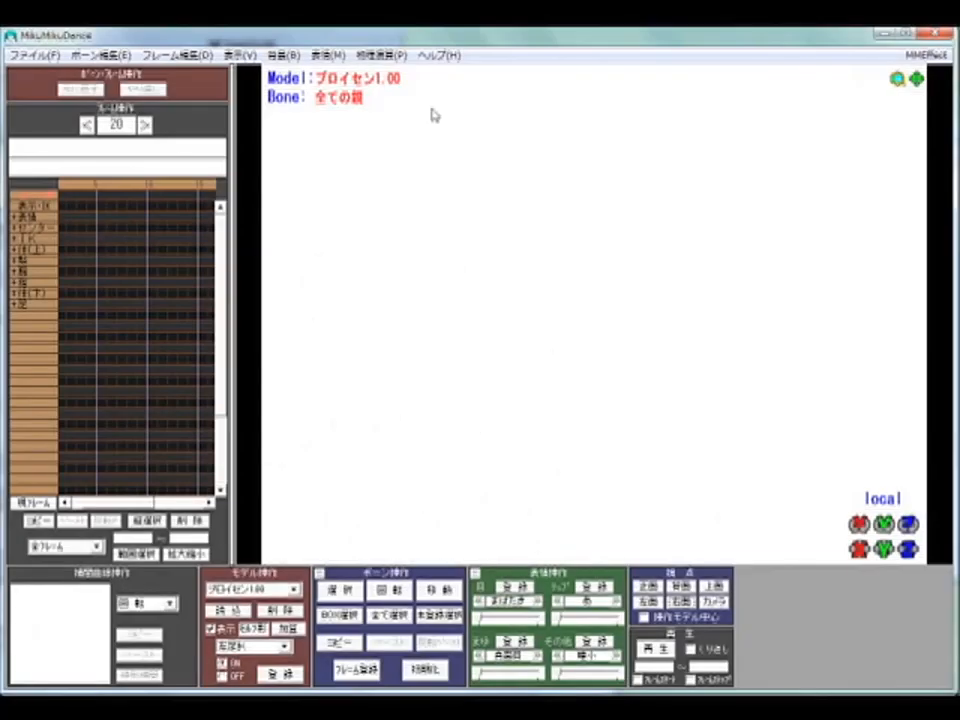
pyautogui.moveTo(433, 113); pyautogui.dragTo(757, 95, button='right')
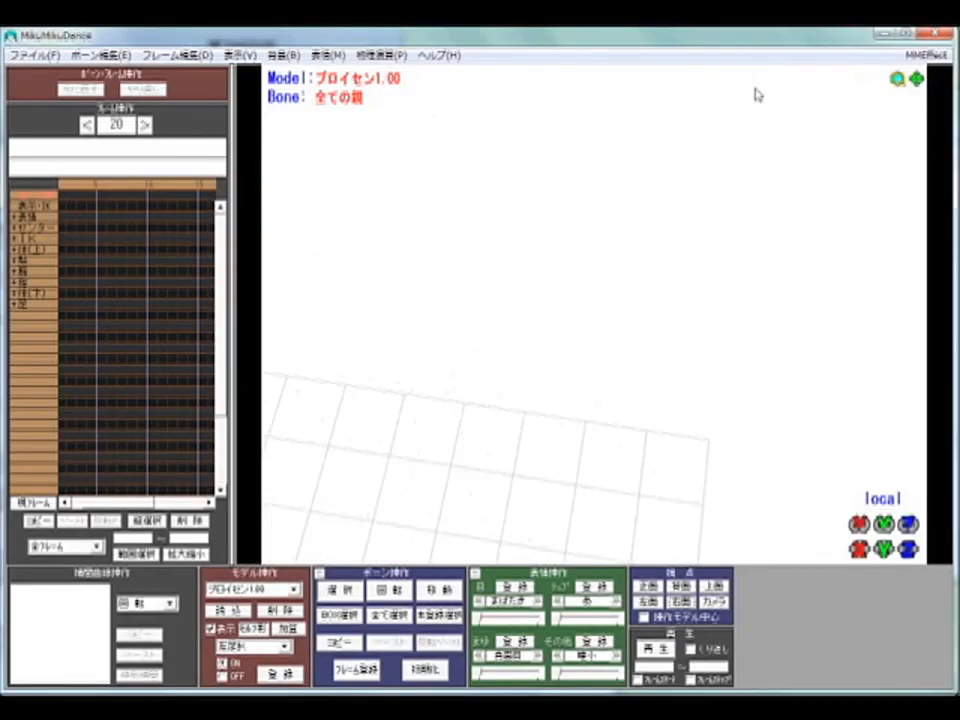
# - Return to the front viewpoint and frame the model's head and upper body at a slight angle
pyautogui.click(656, 587)
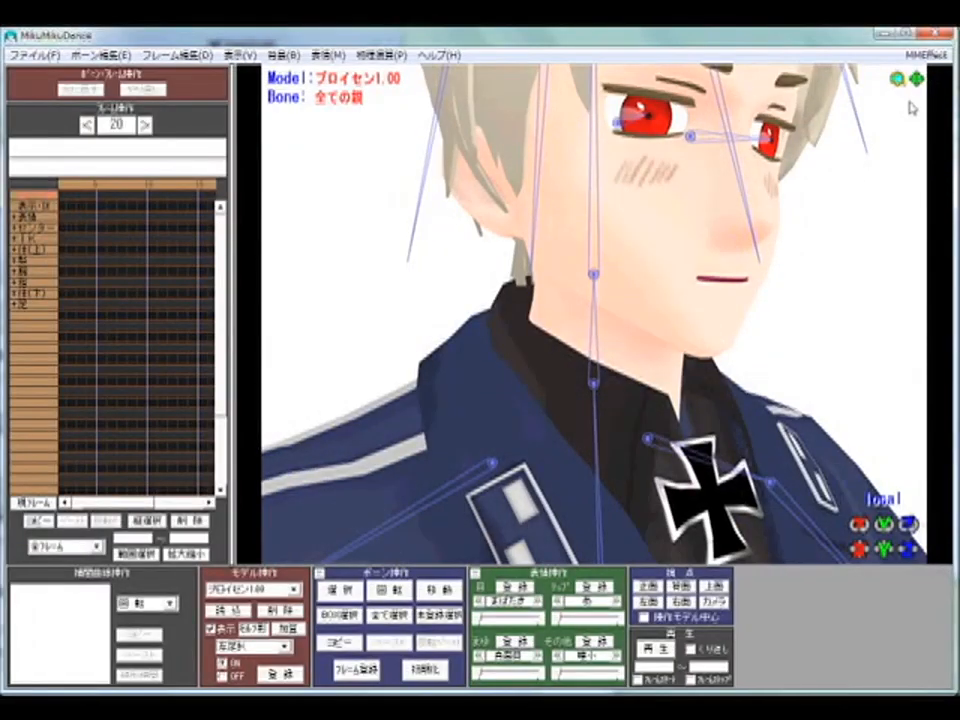
pyautogui.moveTo(897, 79); pyautogui.dragTo(900, 93)
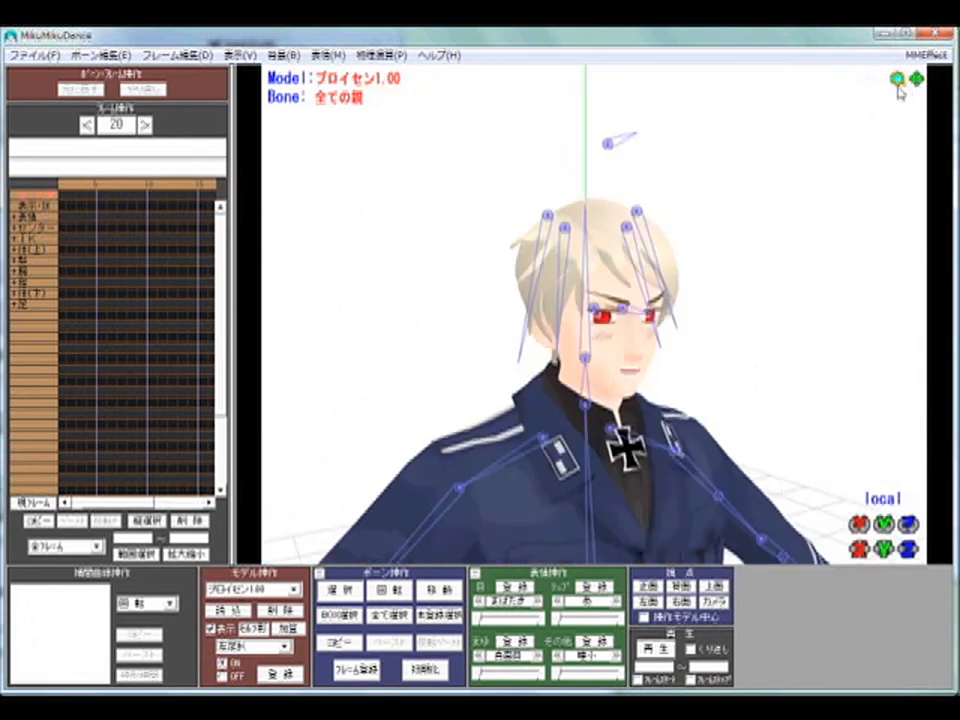
pyautogui.moveTo(595, 334); pyautogui.dragTo(602, 299, button='middle')
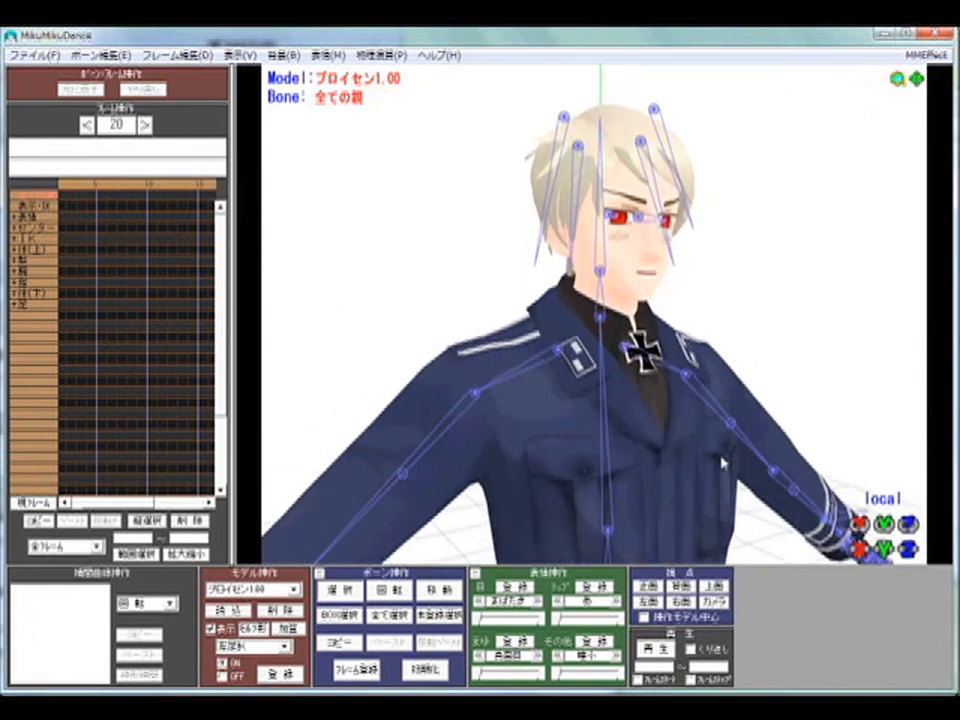
pyautogui.moveTo(716, 538); pyautogui.dragTo(640, 552, button='right')
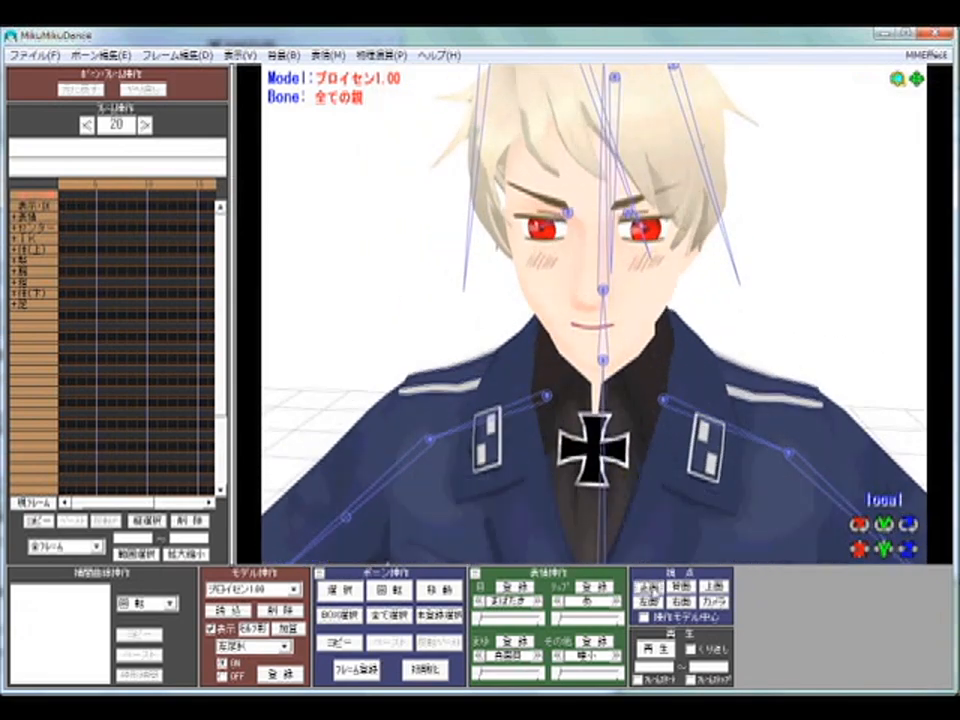
pyautogui.click(649, 588)
pyautogui.moveTo(599, 326); pyautogui.dragTo(579, 437, button='middle')
pyautogui.scroll(5, 822, 266)
pyautogui.scroll(5, 822, 266)
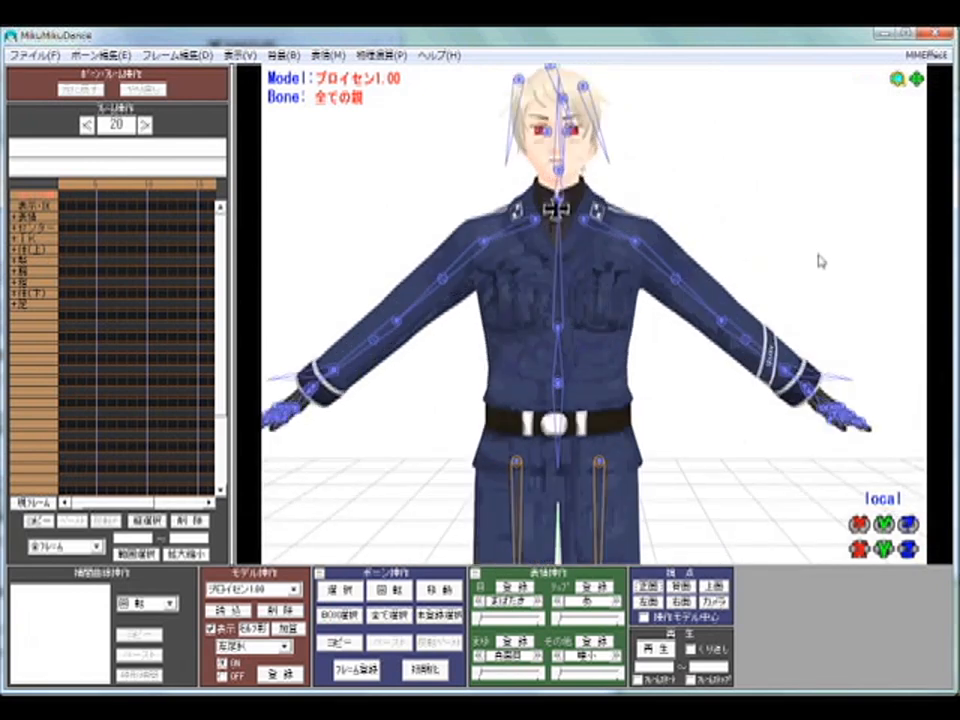
pyautogui.moveTo(799, 274); pyautogui.dragTo(911, 96, button='right')
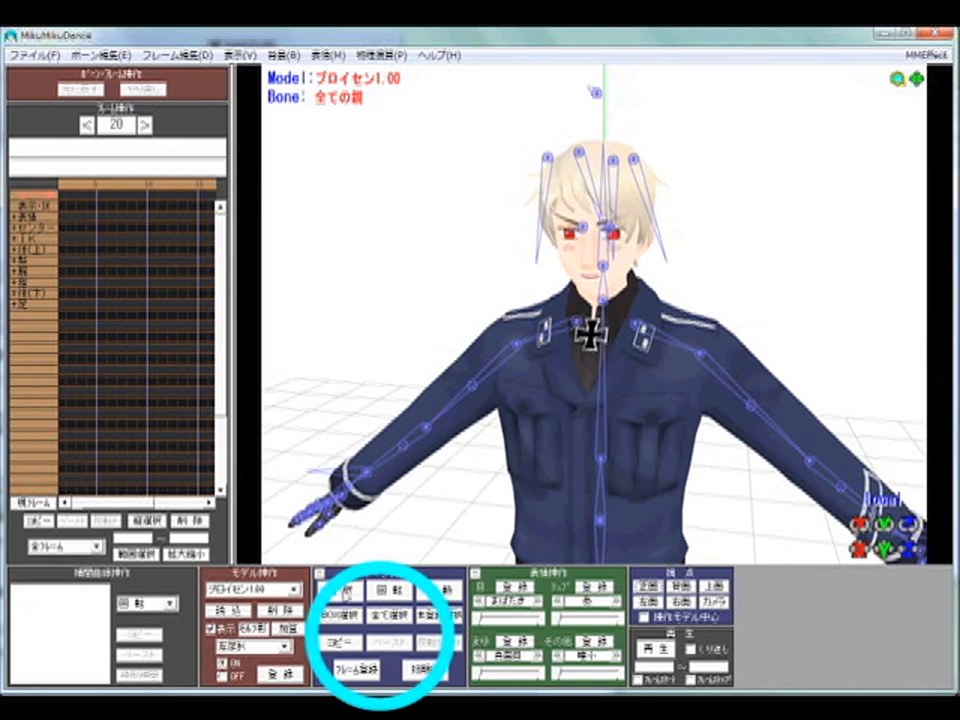
# - Turn on bone selection mode and select the neck bone (首) on the model
pyautogui.click(344, 592)
pyautogui.click(344, 592)
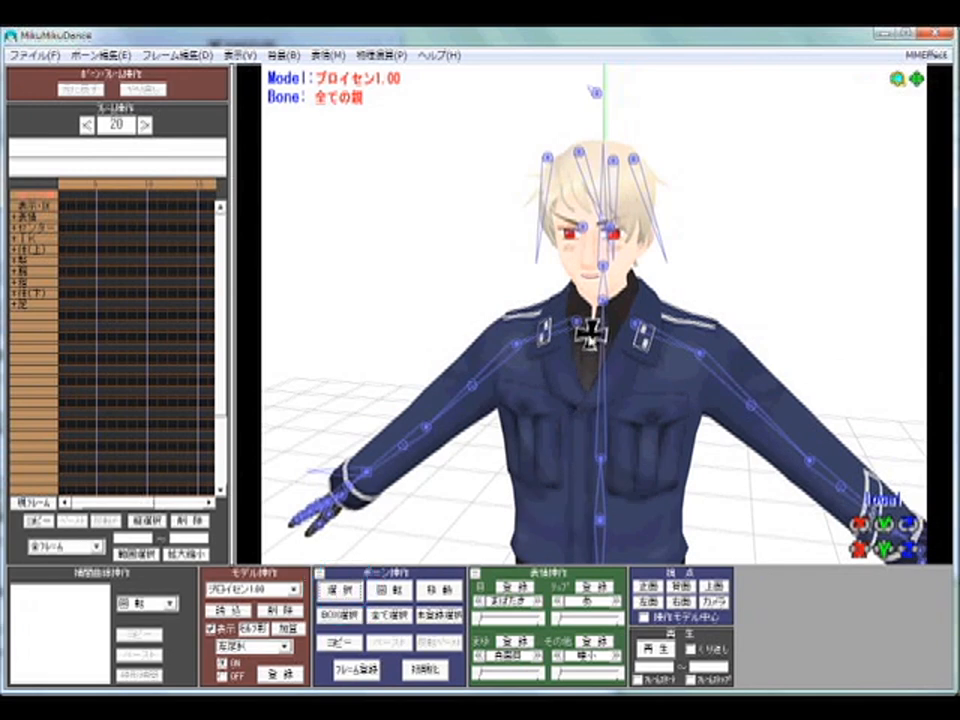
pyautogui.click(604, 301)
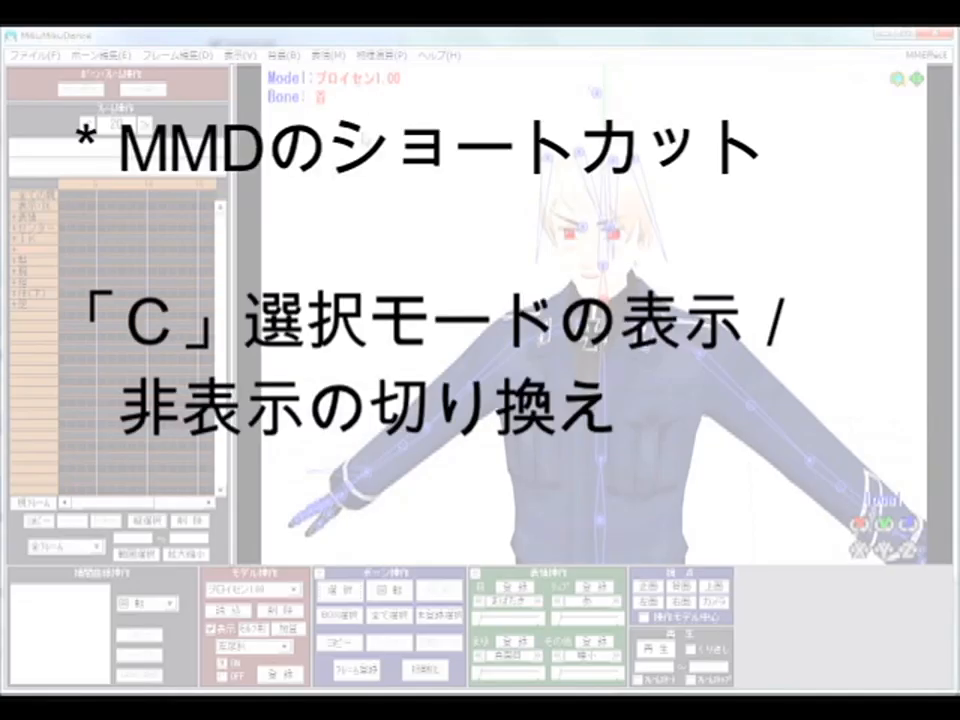
pyautogui.click(624, 325)
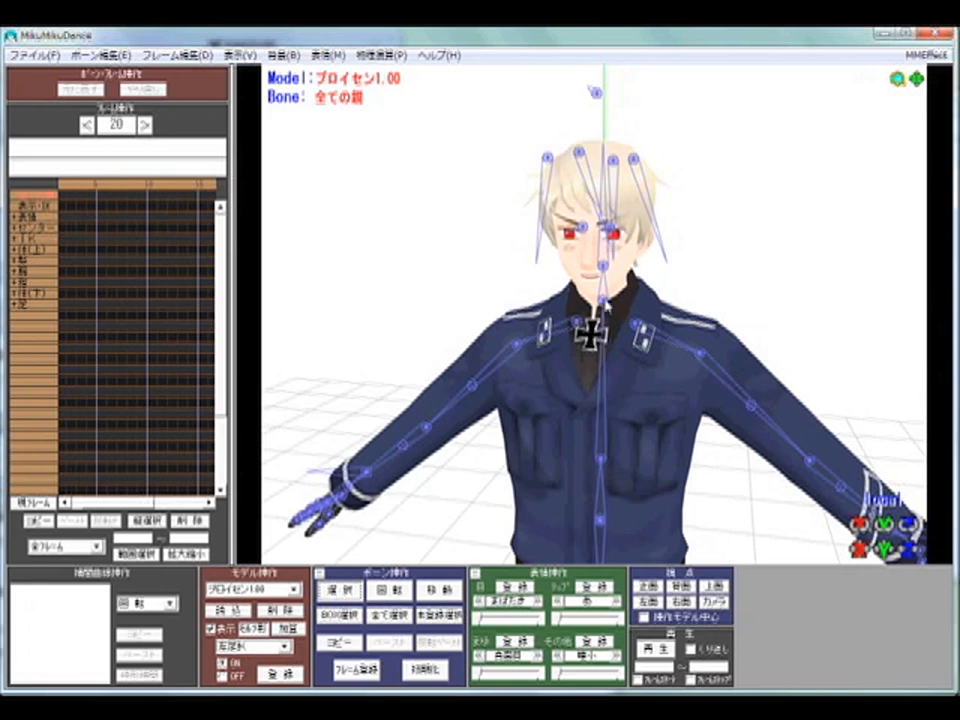
# - Select the left shoulder bone (左肩), reselect the neck bone (首), and expand the 体(上) bone group in the frame list
pyautogui.click(604, 301)
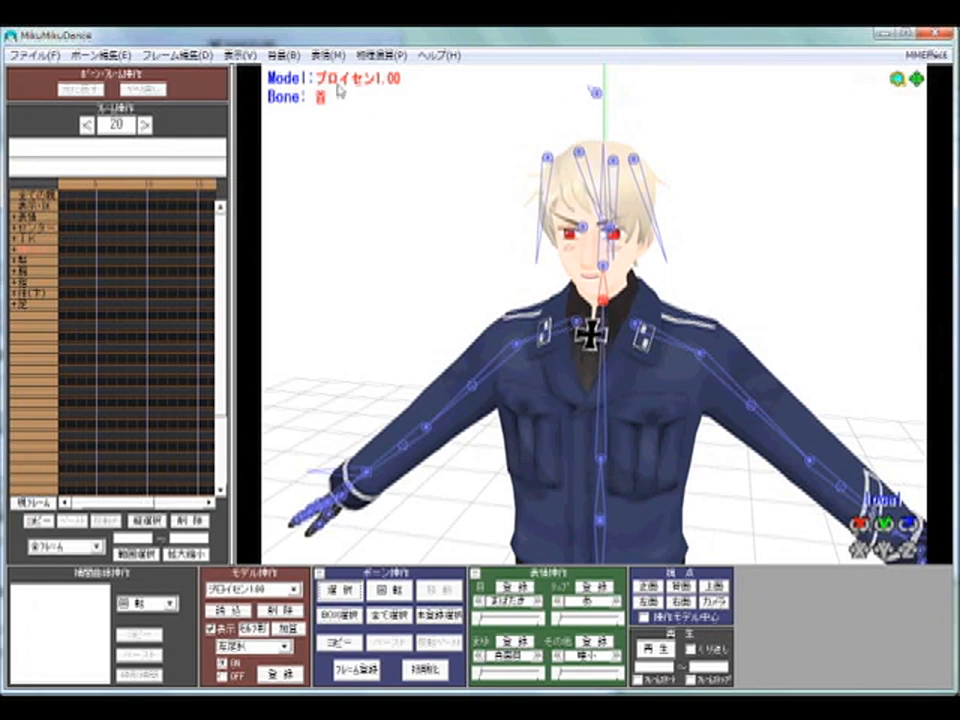
pyautogui.click(637, 325)
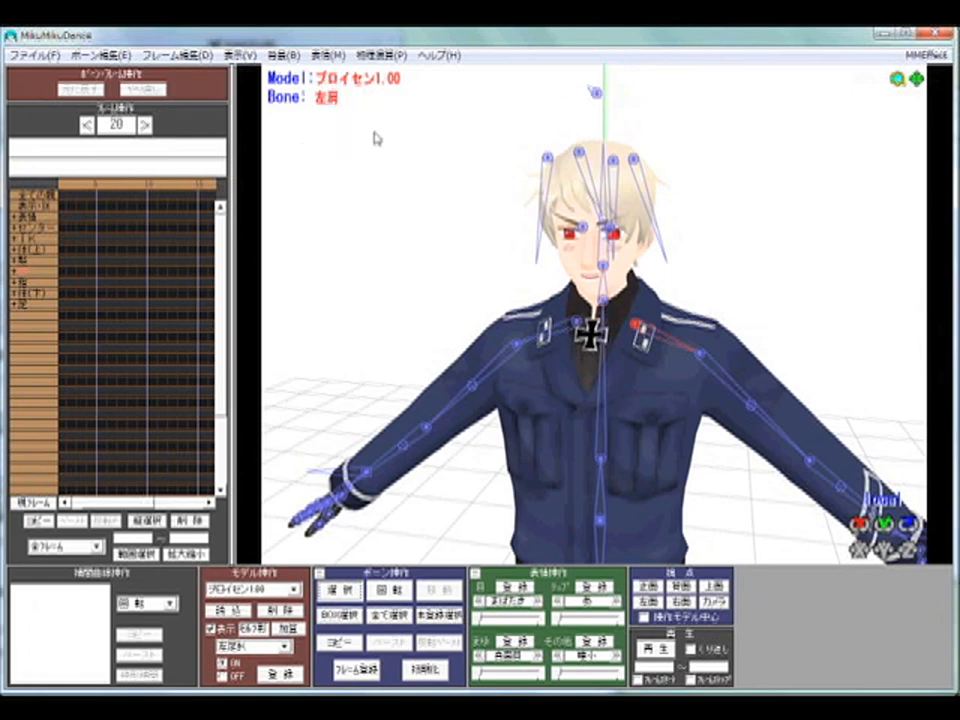
pyautogui.click(603, 301)
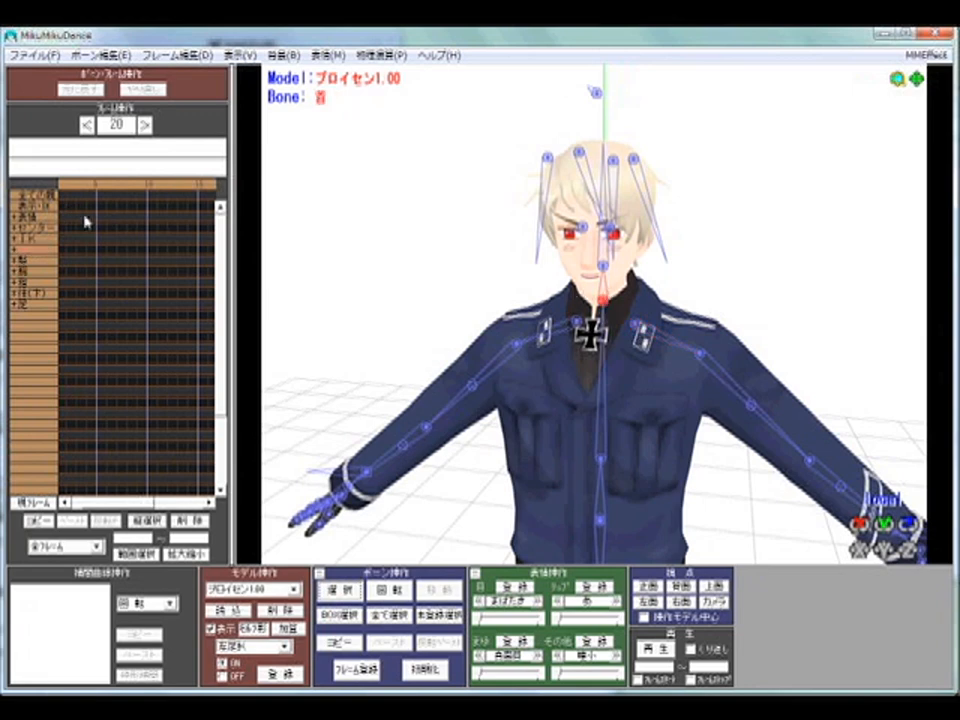
pyautogui.click(16, 253)
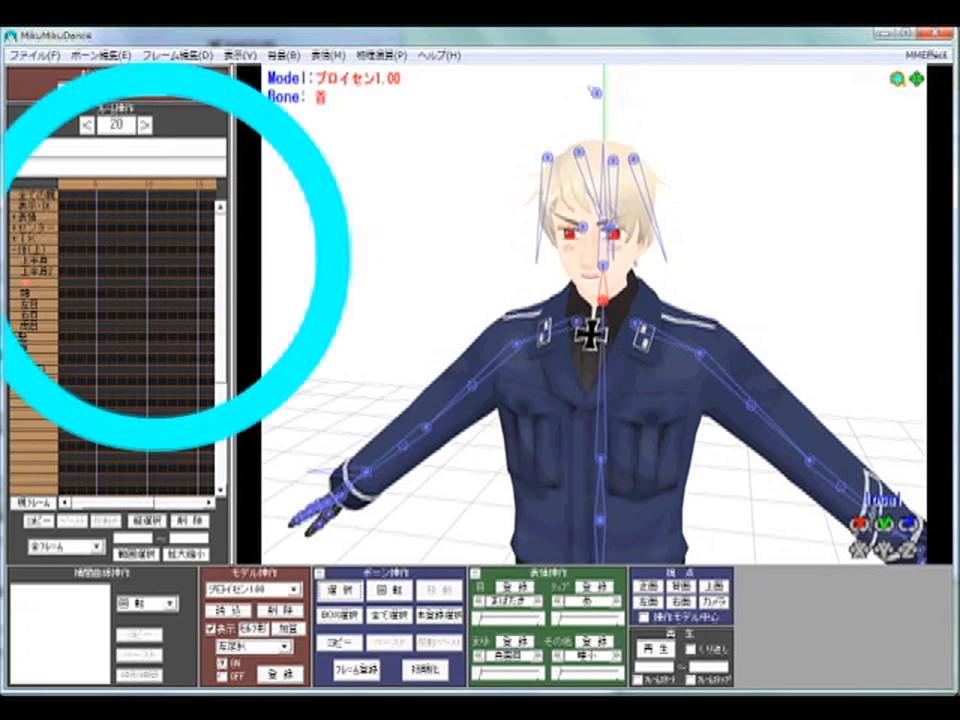
# - Expand the 腕 bone group and select the left shoulder, neck, right arm twist, right shoulder and 上半身2 bones in turn
pyautogui.click(30, 355)
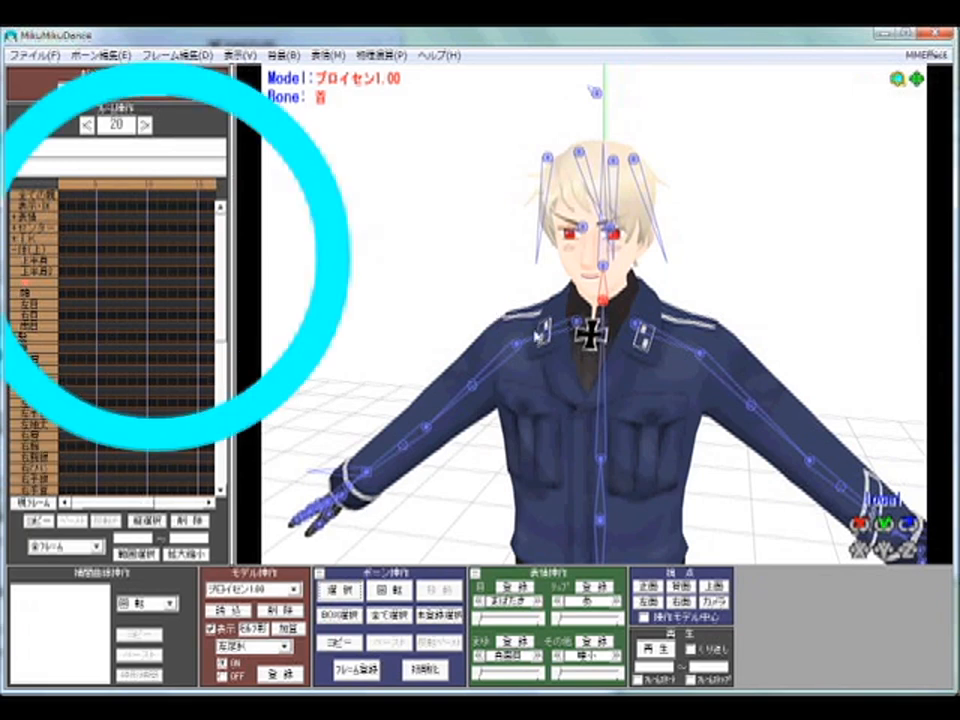
pyautogui.click(636, 324)
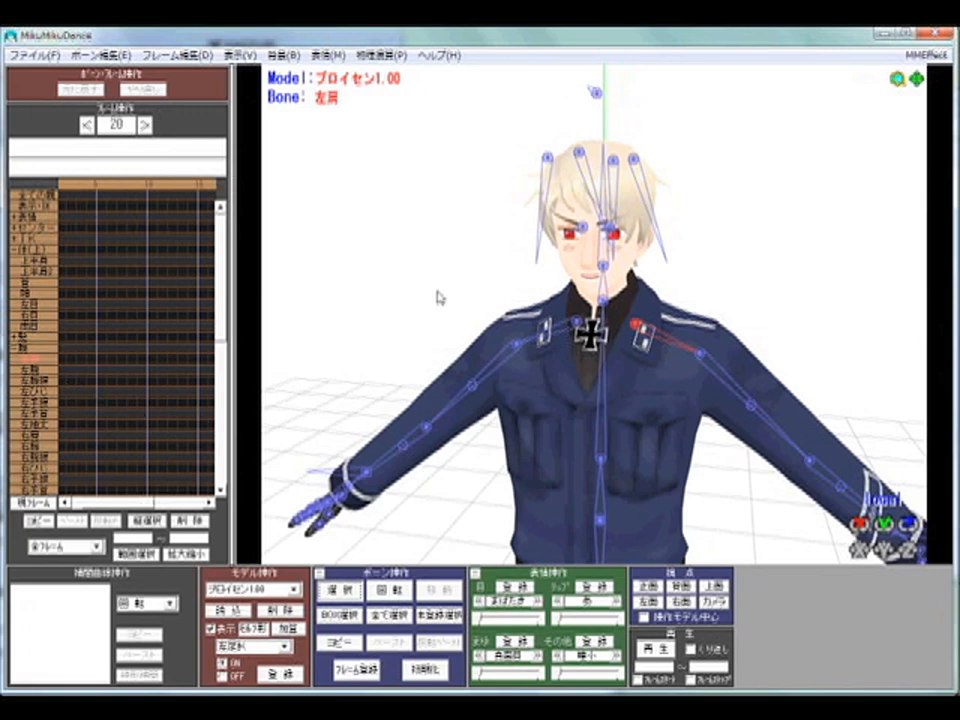
pyautogui.click(602, 298)
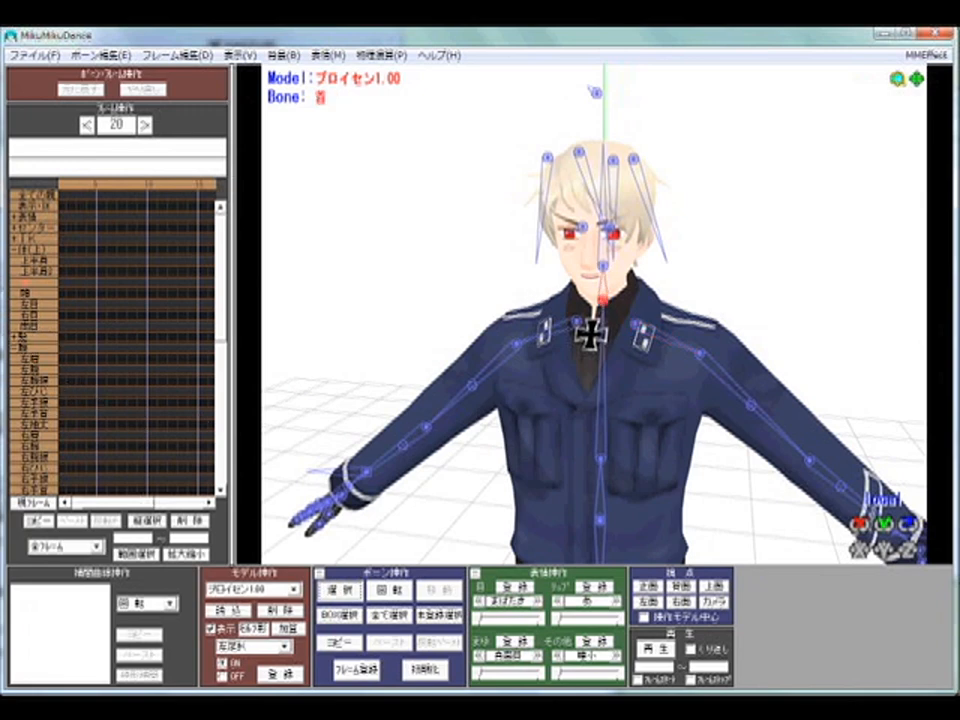
pyautogui.click(39, 467)
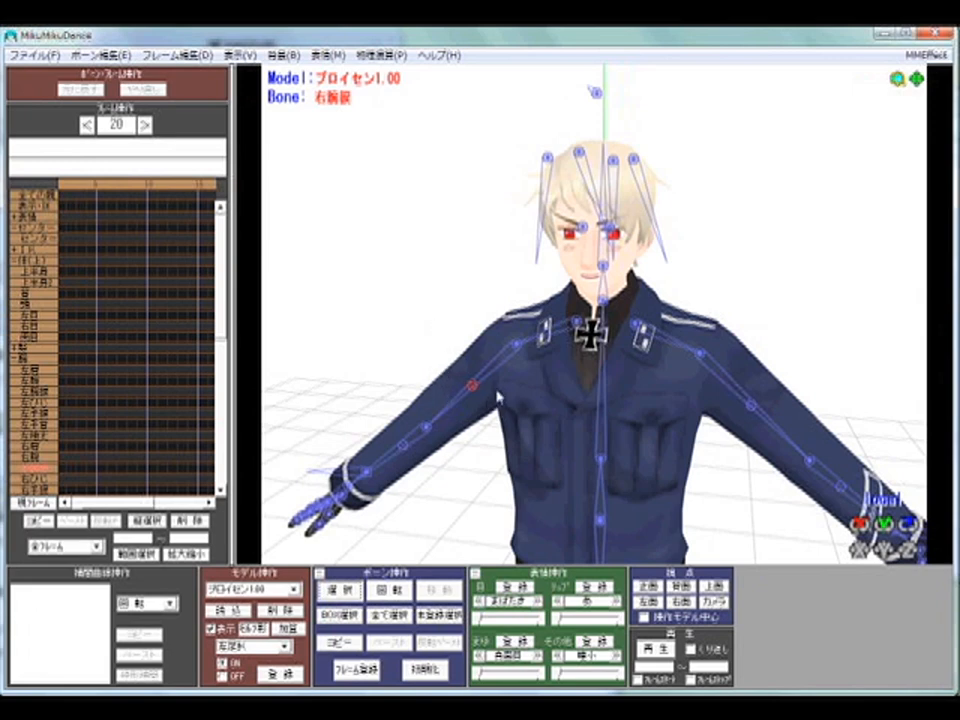
pyautogui.click(577, 321)
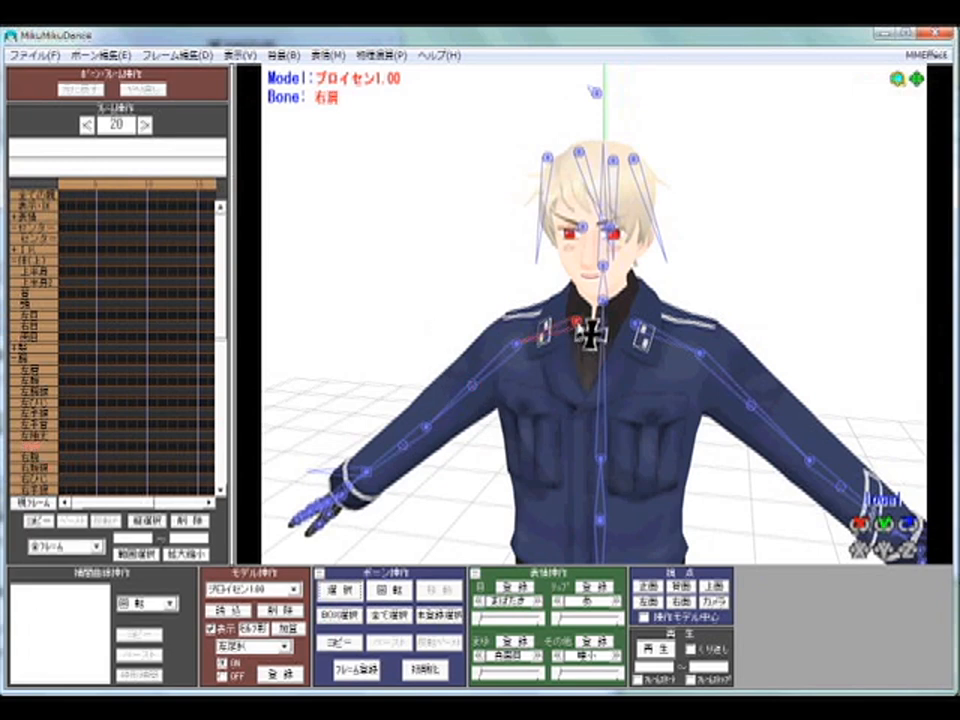
pyautogui.click(637, 323)
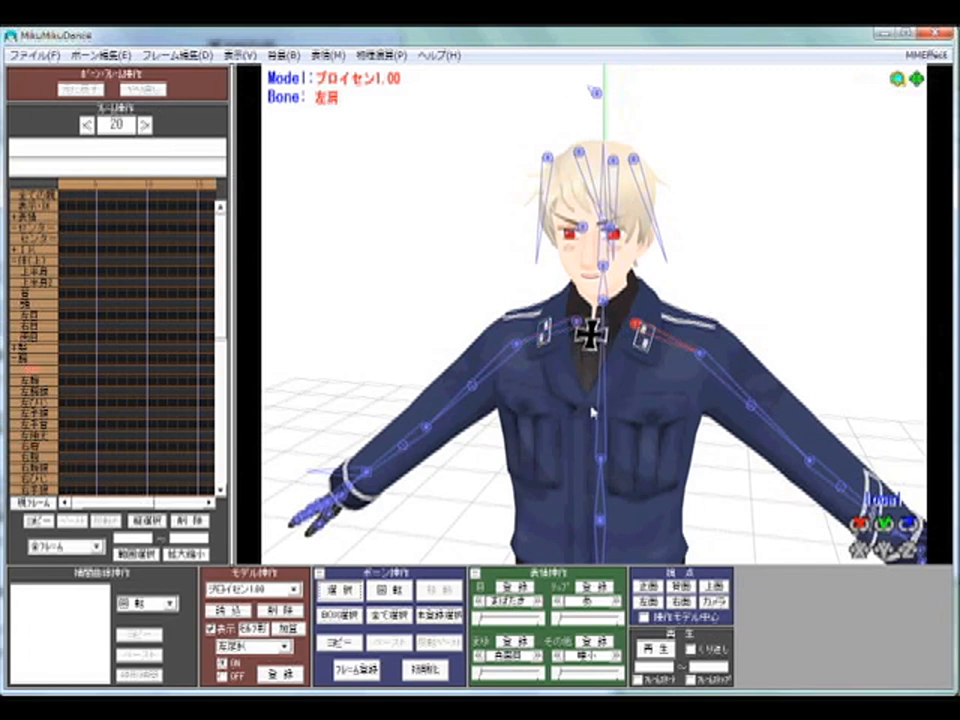
pyautogui.click(600, 457)
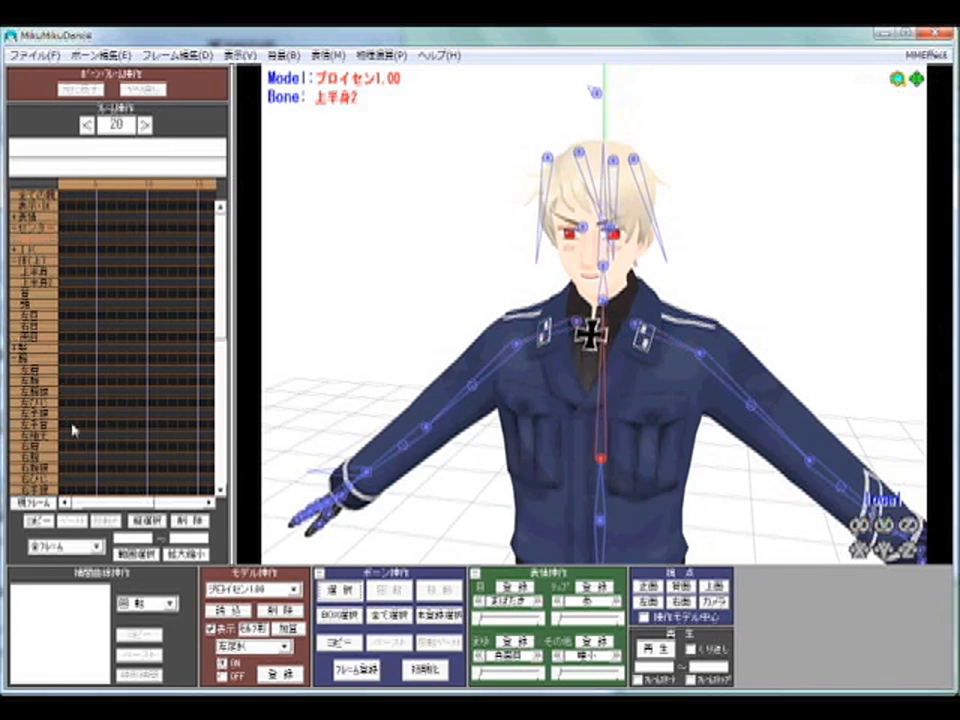
# - Select the left arm (左腕), both-eyes (両目) and head (頭) bones by name in the frame list
pyautogui.click(35, 421)
pyautogui.click(32, 377)
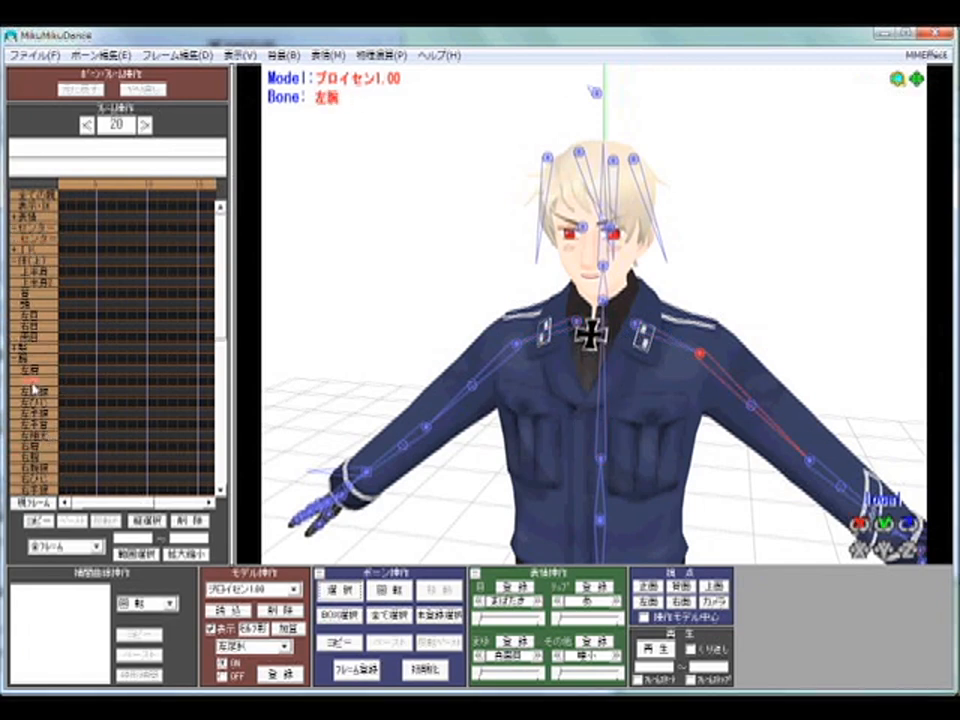
pyautogui.click(34, 322)
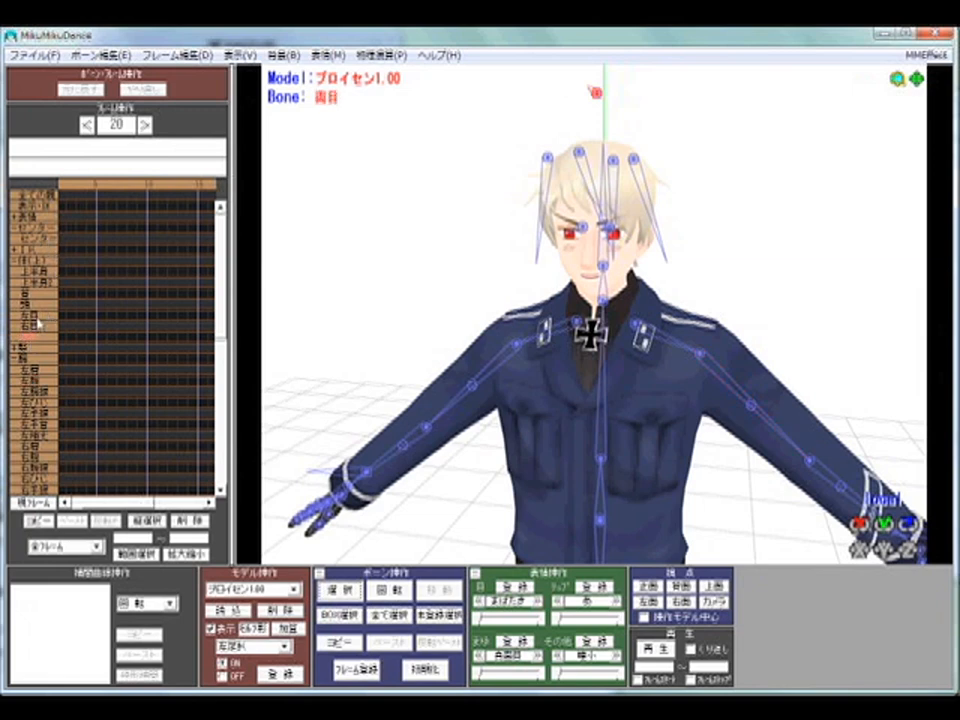
pyautogui.click(38, 305)
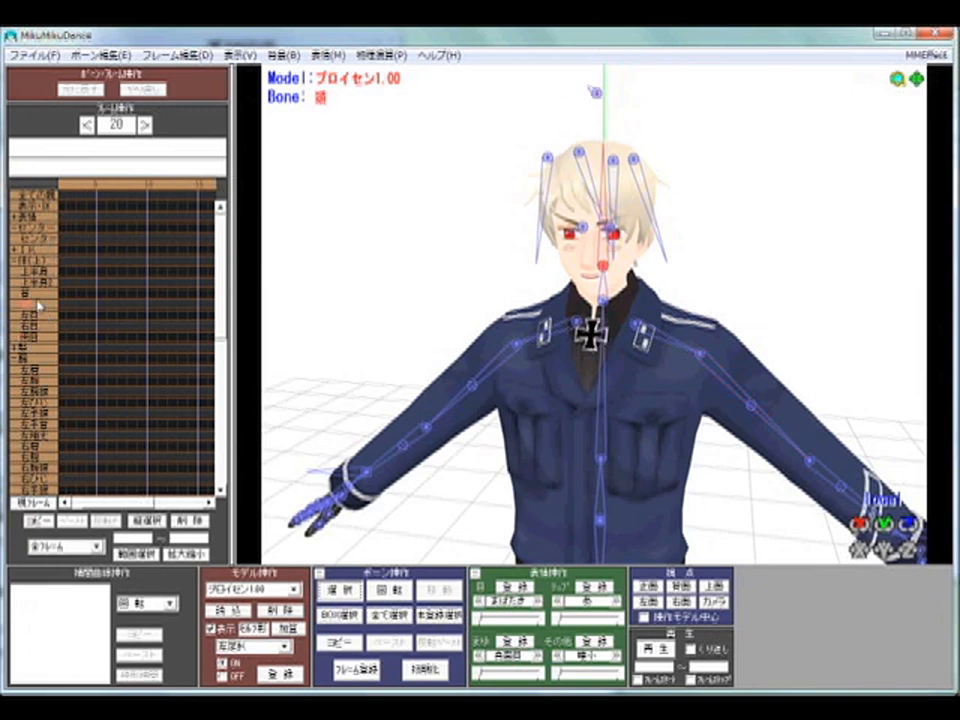
pyautogui.click(35, 380)
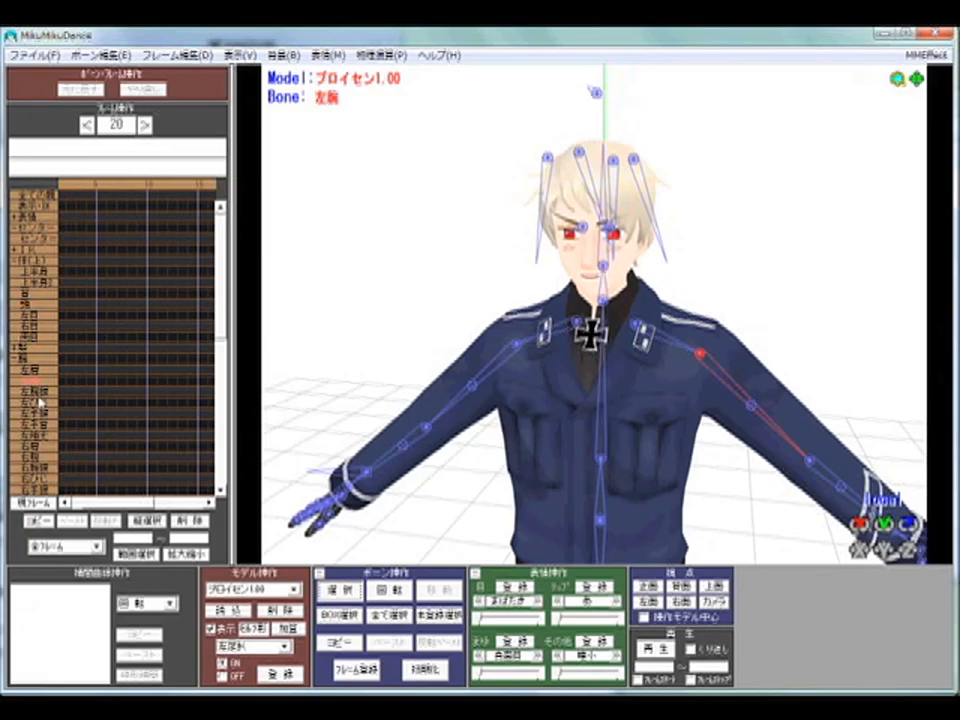
pyautogui.click(40, 478)
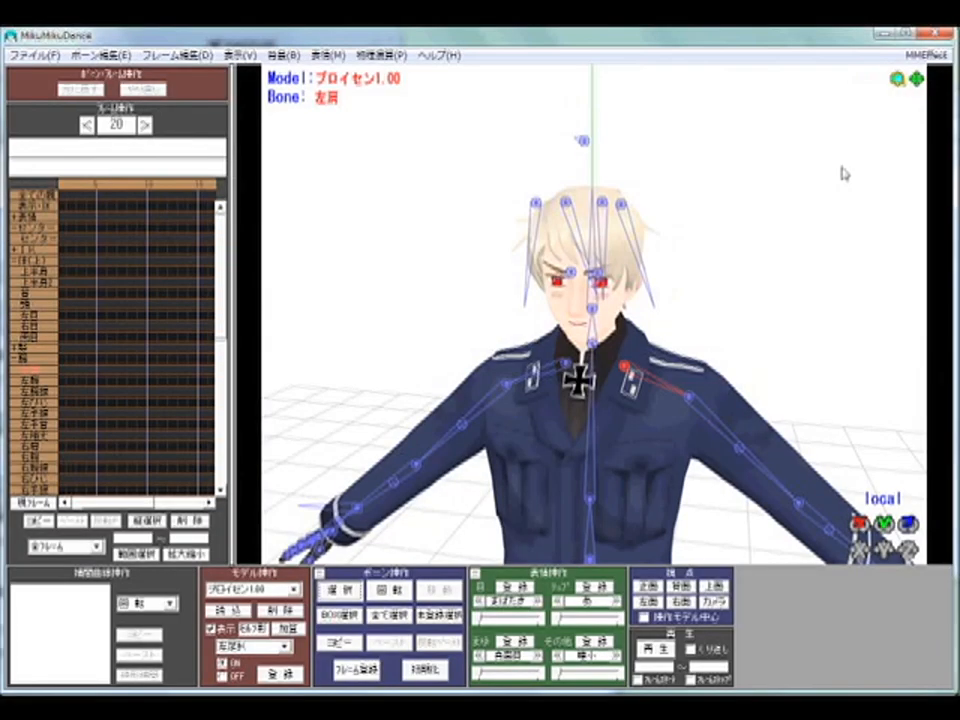
# - Select the neck bone (首) in a close front view and display its rotation handle
pyautogui.scroll(5, 800, 243)
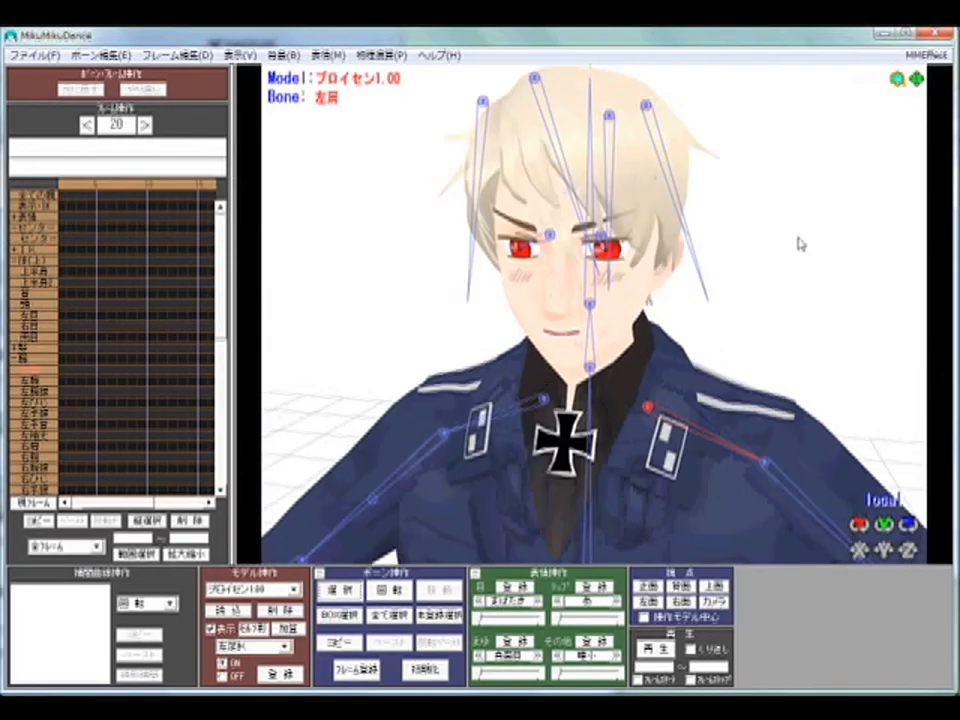
pyautogui.click(590, 368)
pyautogui.moveTo(590, 368); pyautogui.dragTo(716, 380, button='right')
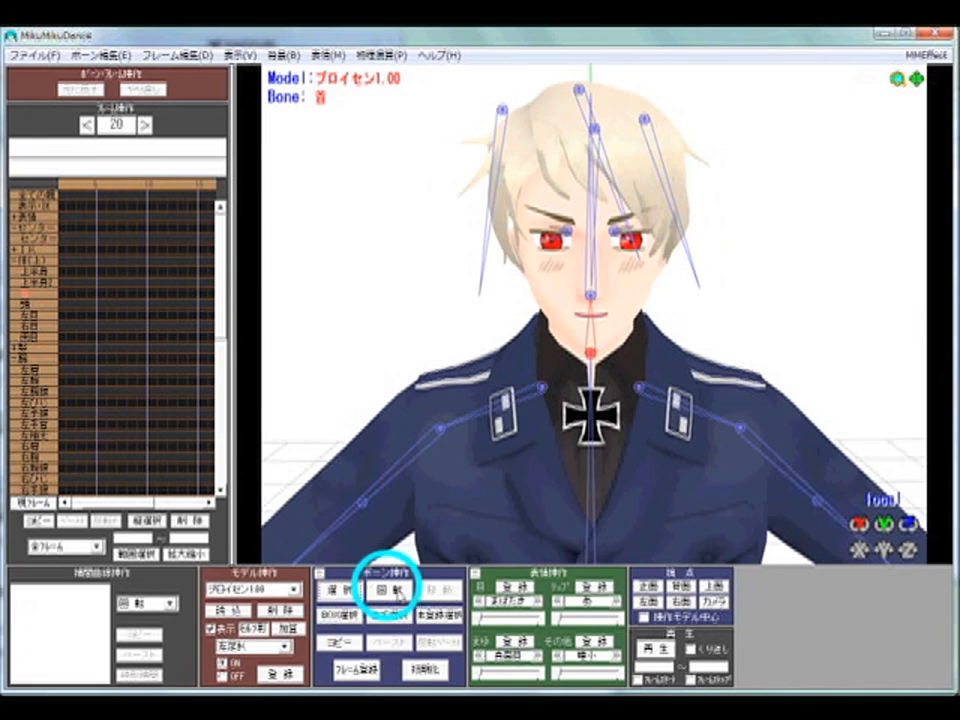
pyautogui.click(398, 590)
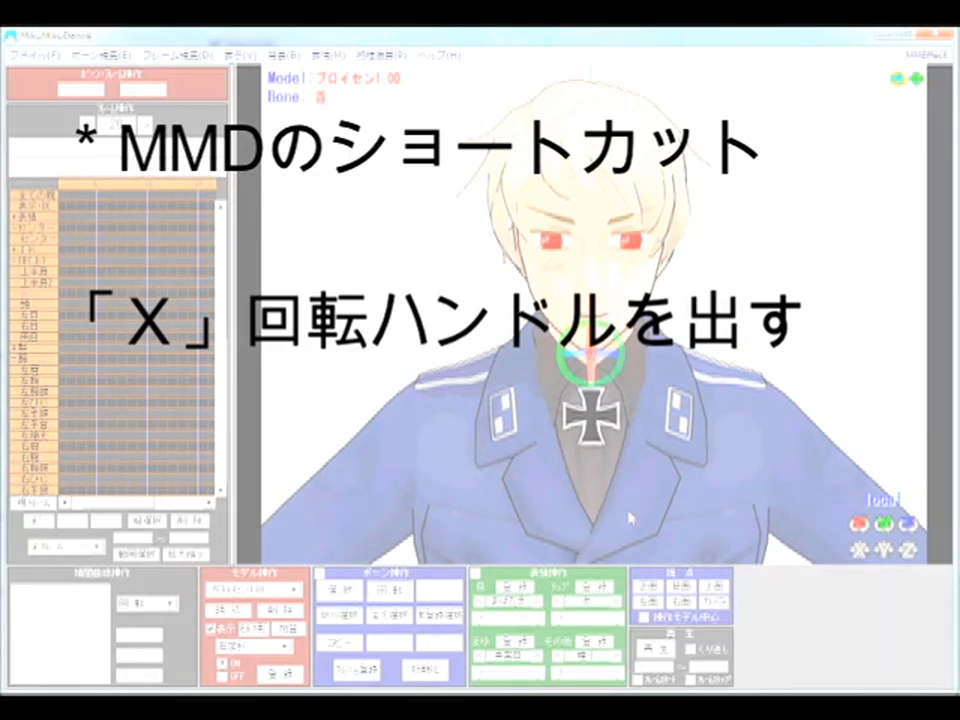
pyautogui.press('x')
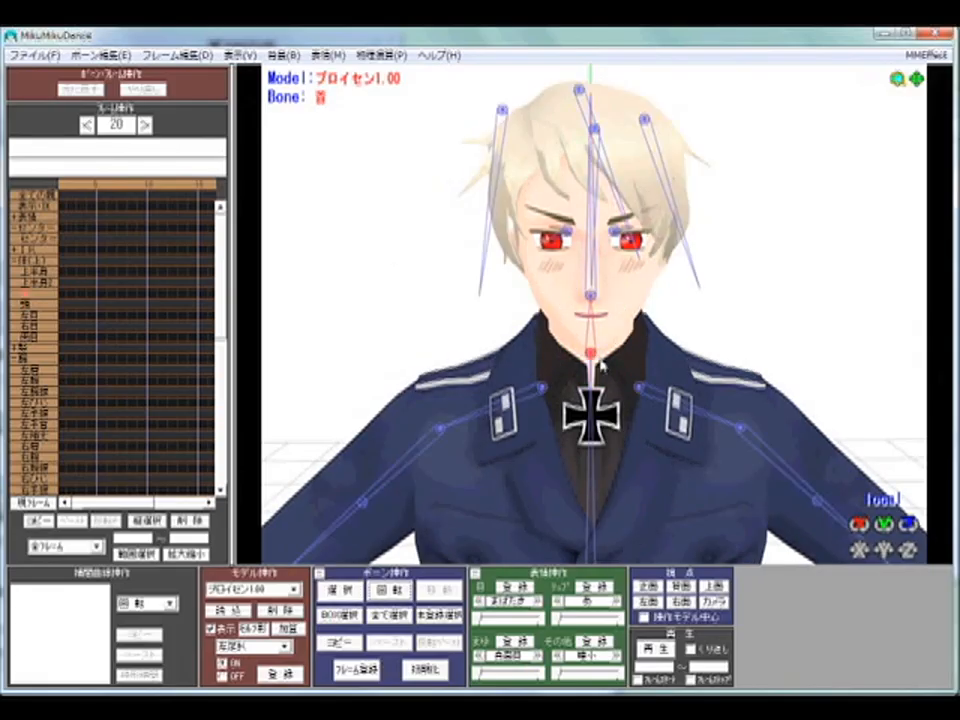
pyautogui.press('x')
pyautogui.press('x')
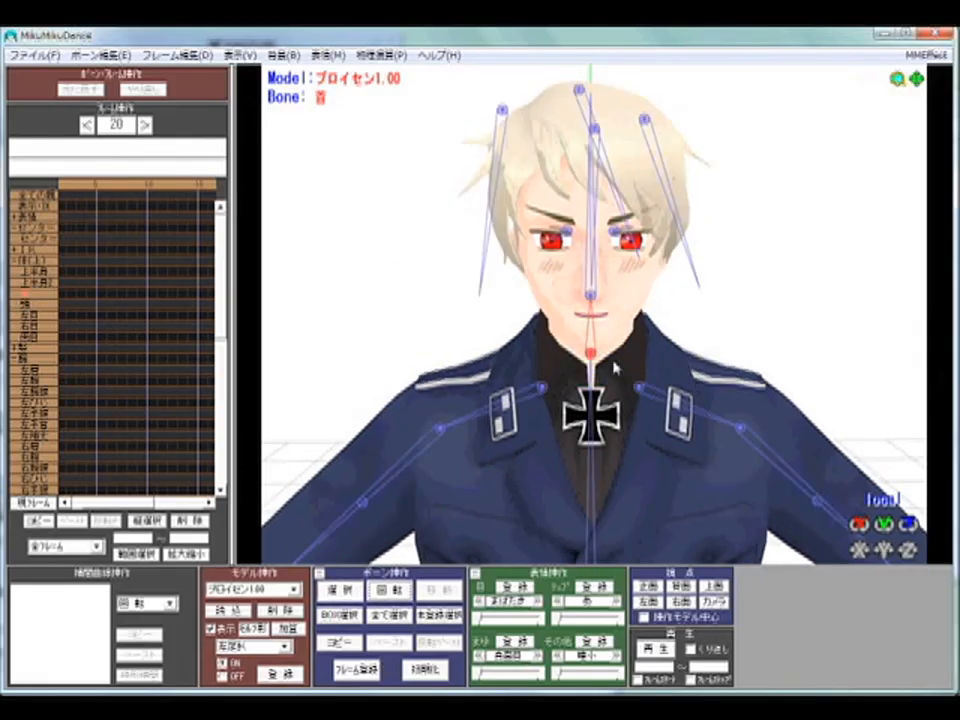
pyautogui.press('x')
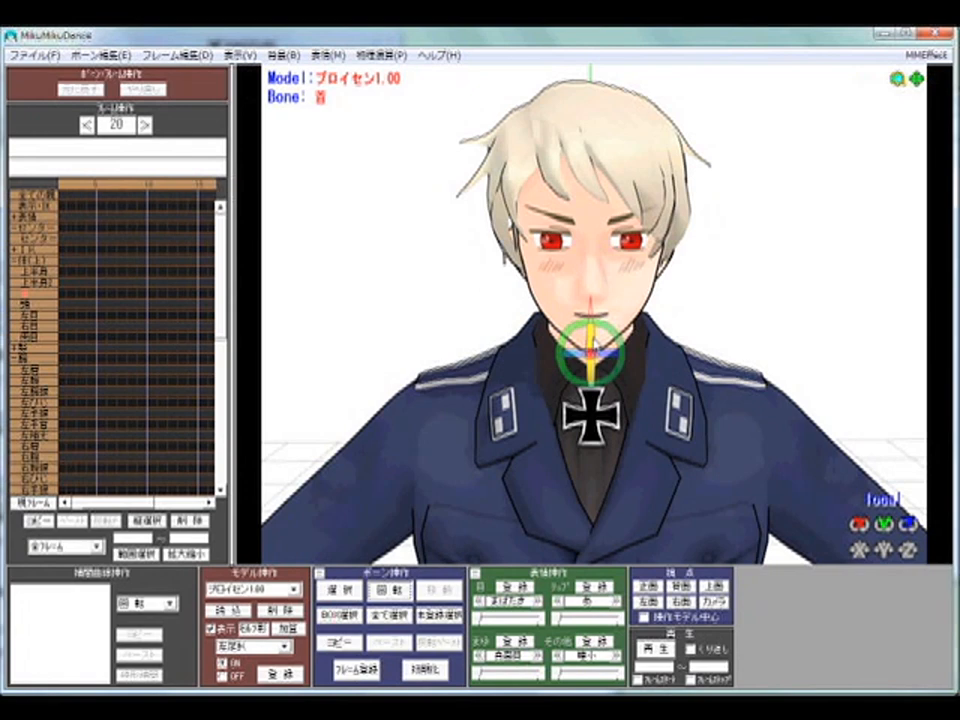
# - Try rotating the neck bone around the red ring of its handle, and reset the bone's pose
pyautogui.moveTo(591, 340); pyautogui.dragTo(649, 131)
pyautogui.moveTo(625, 188); pyautogui.dragTo(613, 520)
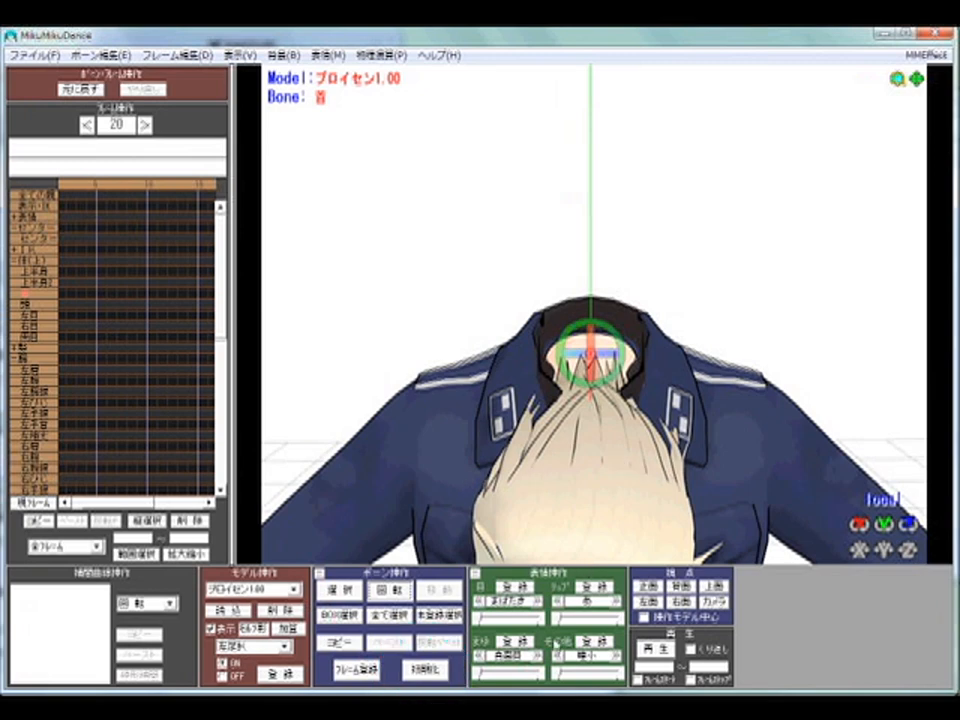
pyautogui.click(437, 672)
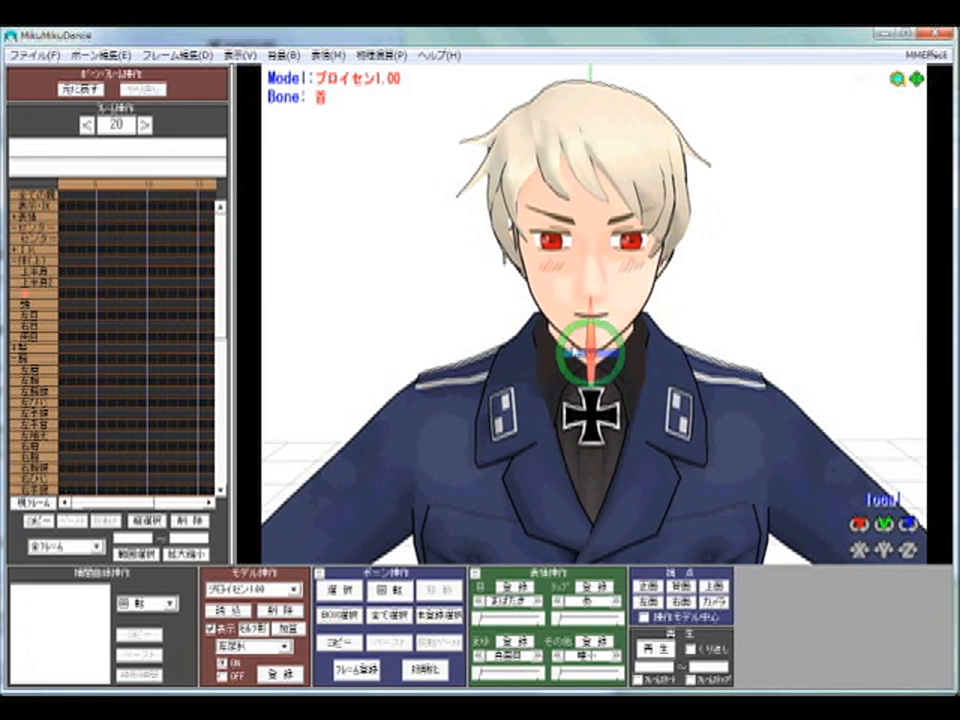
# - Try rotating the neck bone freely and around the green ring, and reset the bone's pose
pyautogui.moveTo(590, 356); pyautogui.dragTo(540, 364)
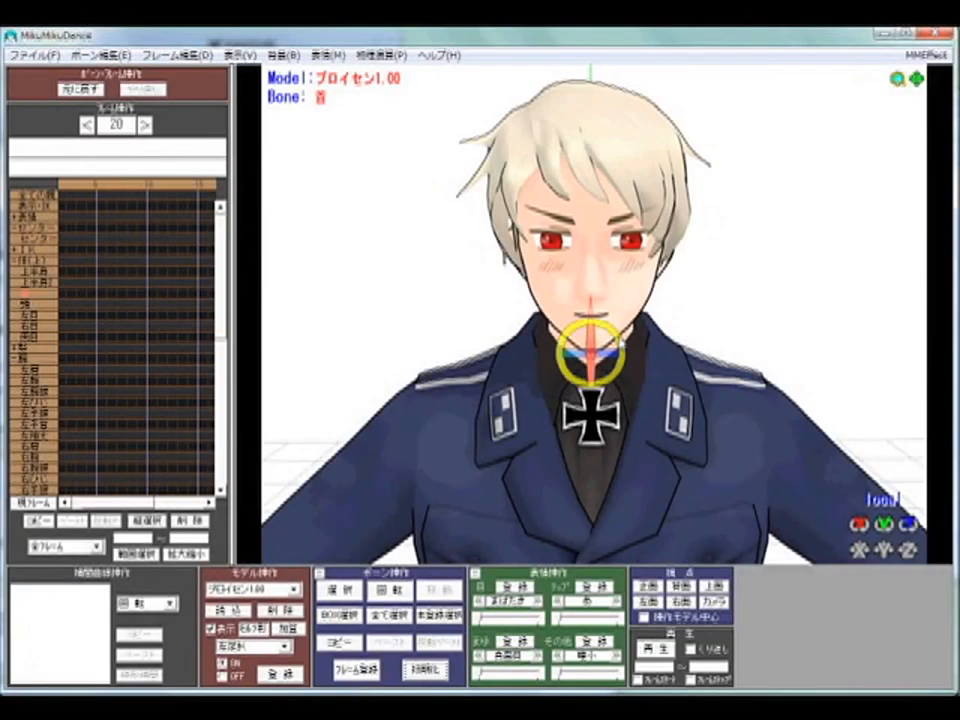
pyautogui.moveTo(622, 343); pyautogui.dragTo(492, 483)
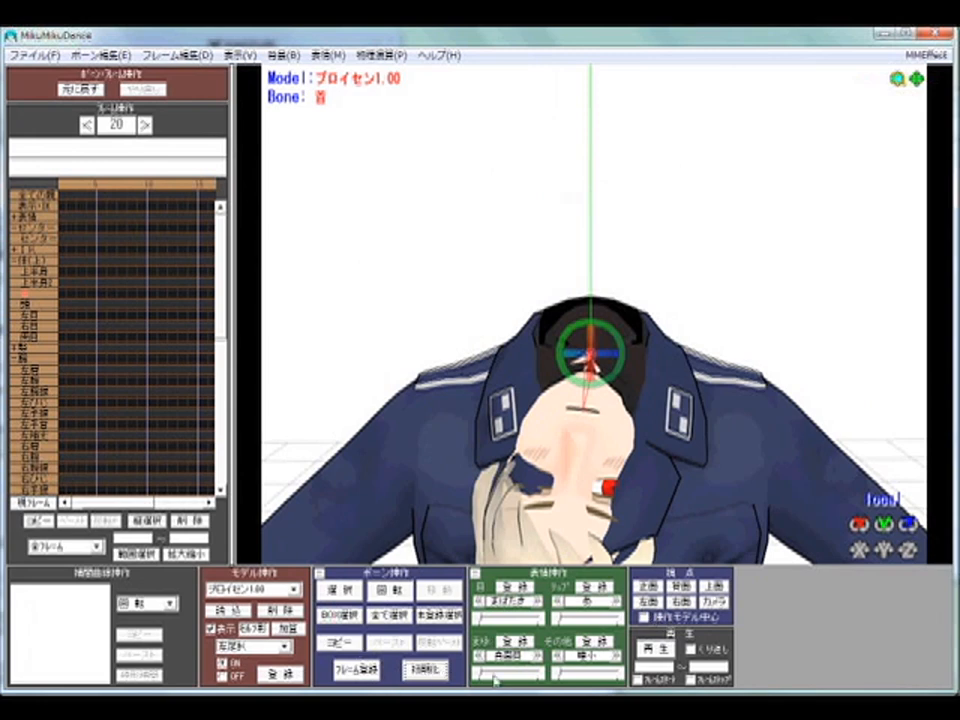
pyautogui.click(437, 671)
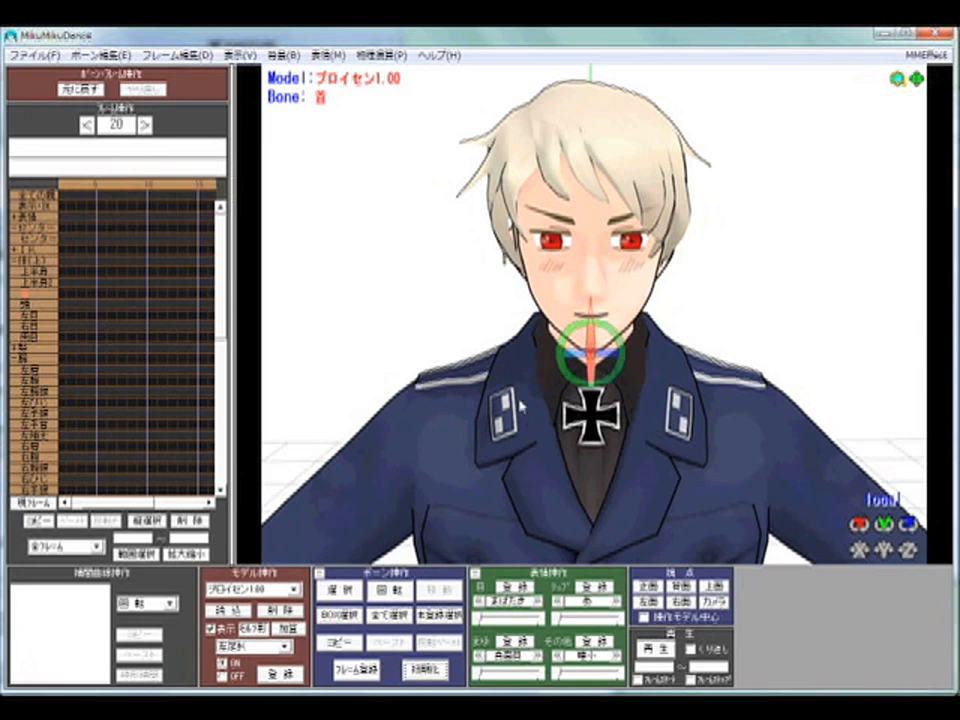
# - Try tilting the head forward from a side view, reset the neck bone, and test its handle from an angled view
pyautogui.moveTo(580, 452); pyautogui.dragTo(686, 450, button='right')
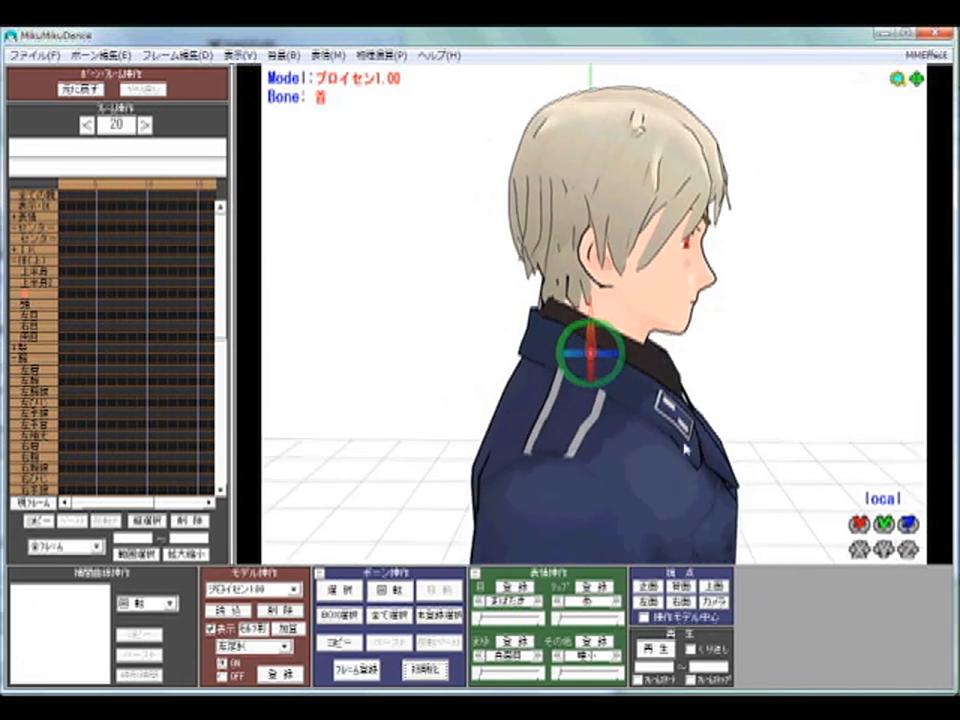
pyautogui.moveTo(578, 340); pyautogui.dragTo(602, 472)
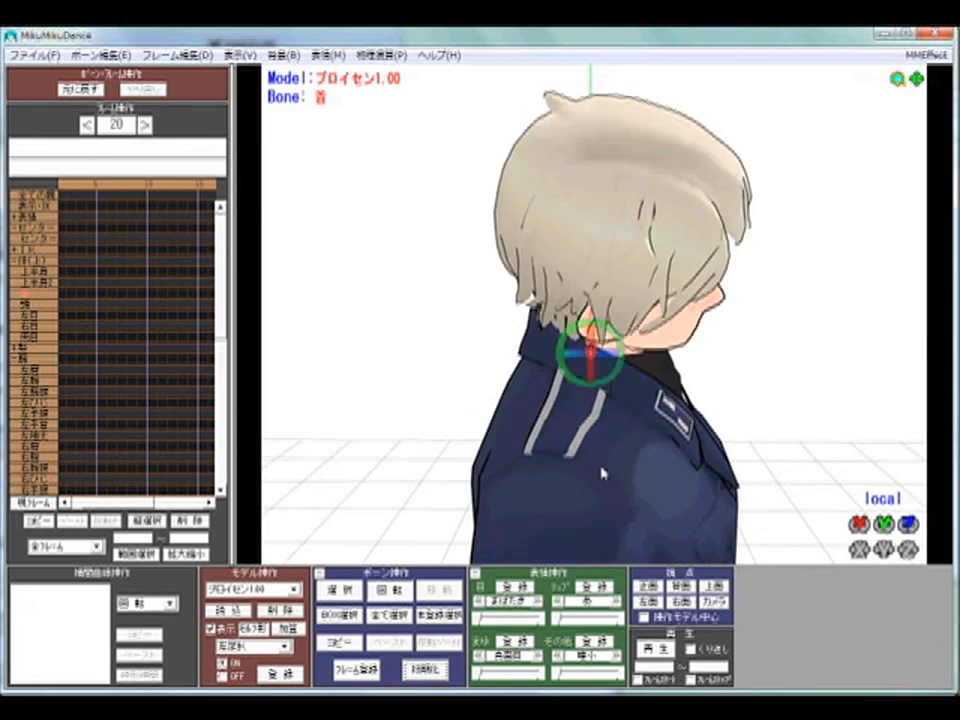
pyautogui.click(425, 671)
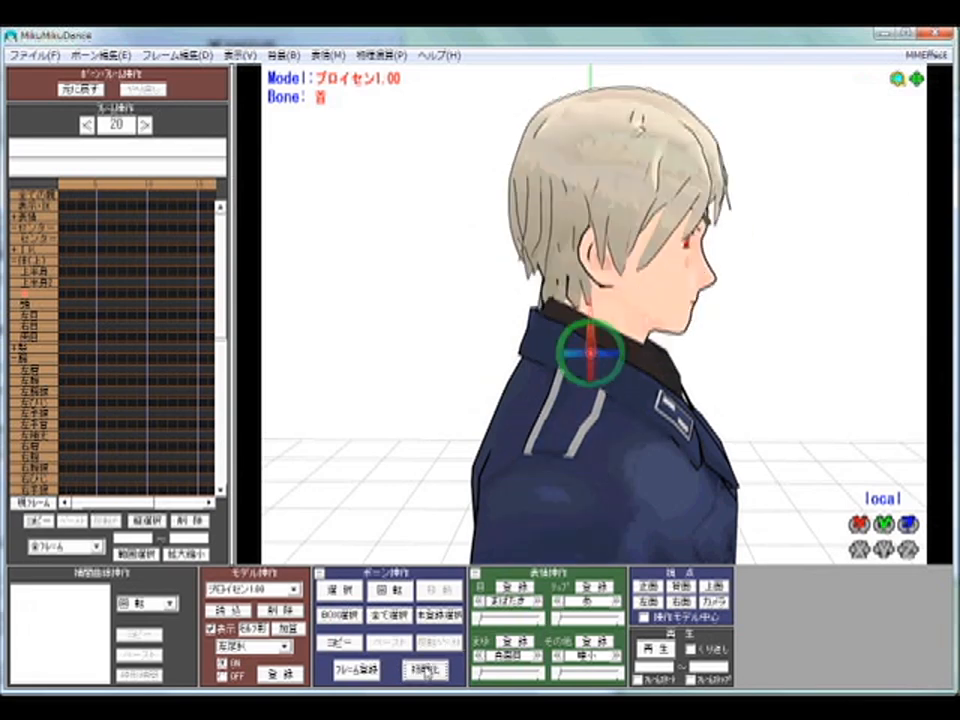
pyautogui.moveTo(741, 480); pyautogui.dragTo(617, 479, button='right')
pyautogui.moveTo(590, 334); pyautogui.dragTo(596, 285)
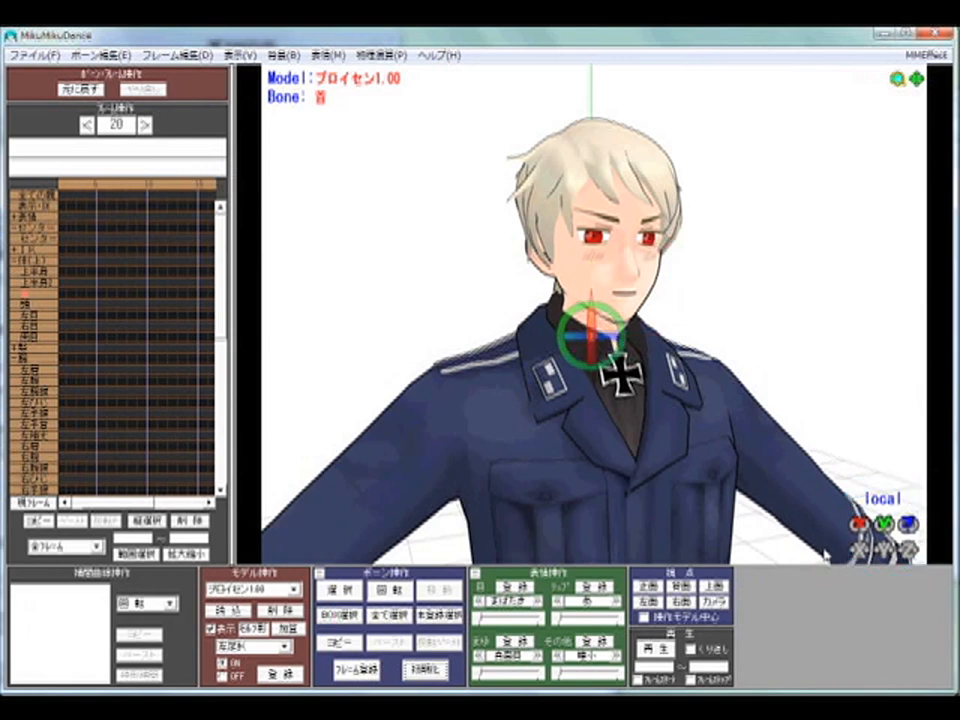
# - Return to bone selection mode and try rotating the neck bone about its local X, Y and Z axes
pyautogui.click(340, 592)
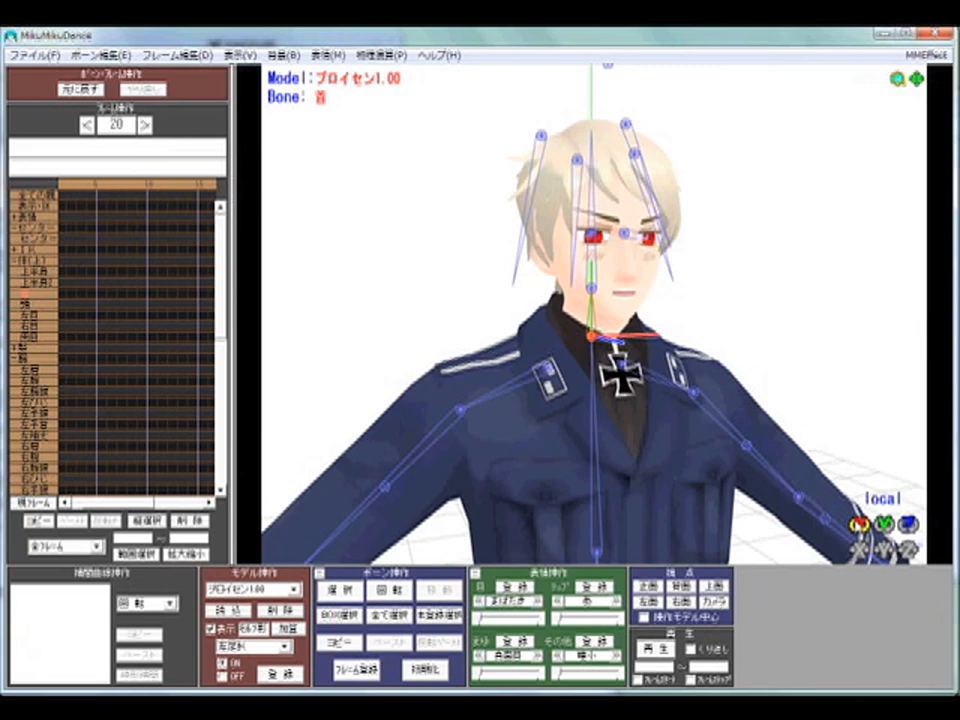
pyautogui.moveTo(860, 524); pyautogui.dragTo(590, 318)
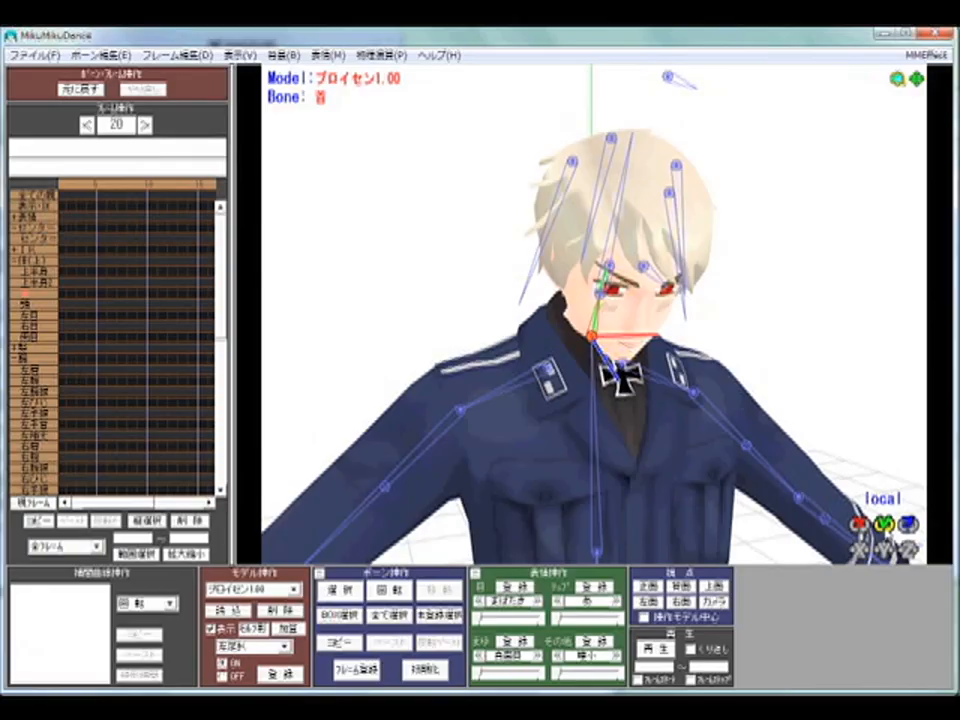
pyautogui.moveTo(884, 525); pyautogui.dragTo(575, 185)
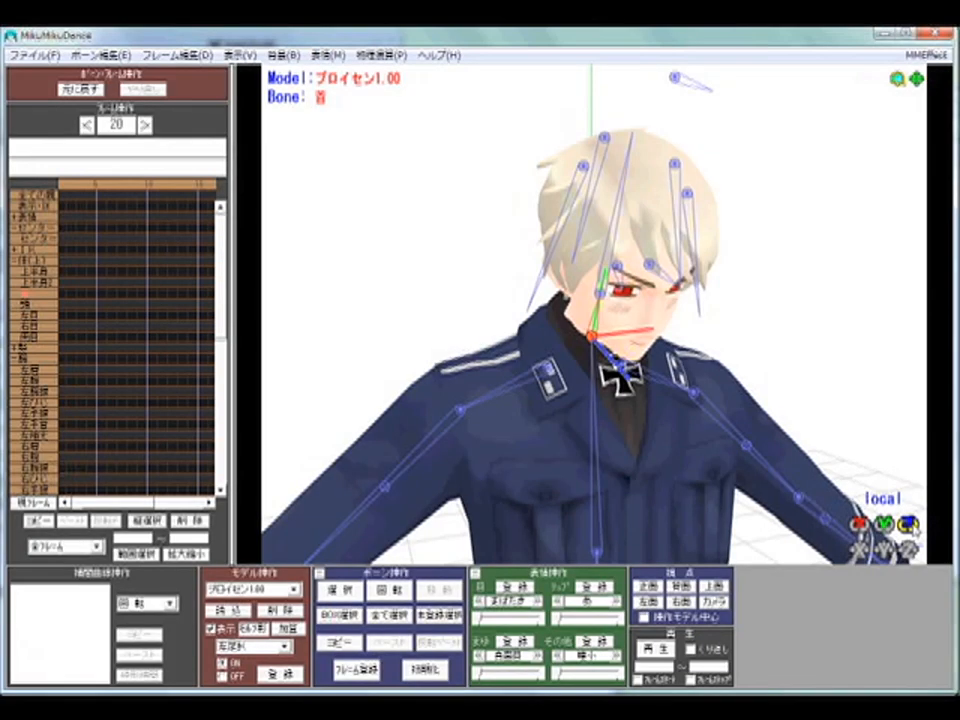
pyautogui.moveTo(911, 527); pyautogui.dragTo(623, 486)
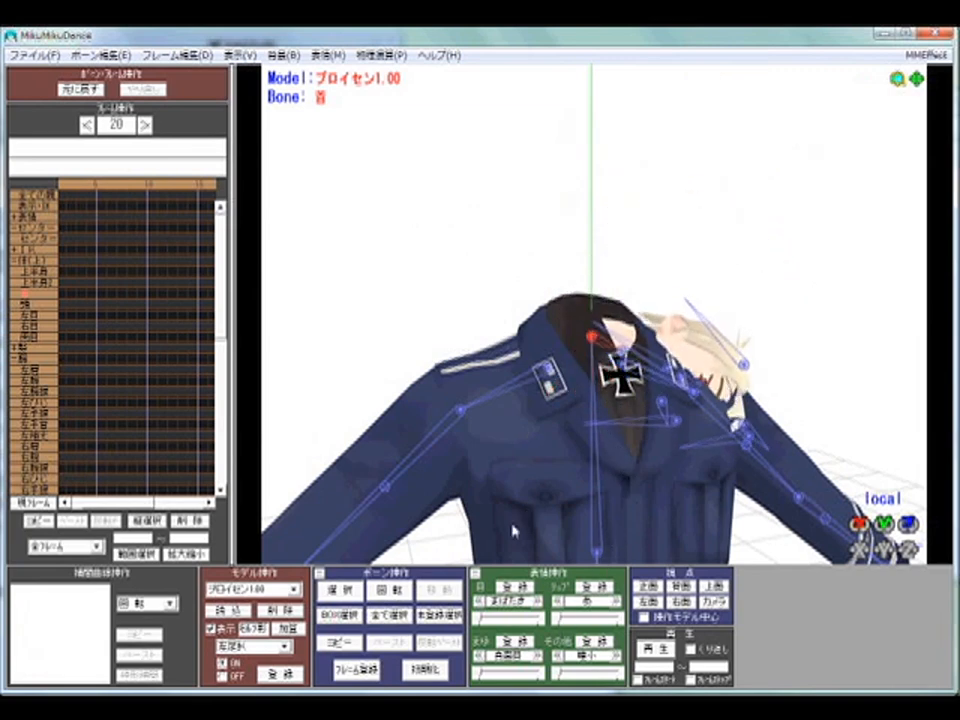
pyautogui.moveTo(665, 394); pyautogui.dragTo(660, 309)
pyautogui.moveTo(598, 319); pyautogui.dragTo(620, 200)
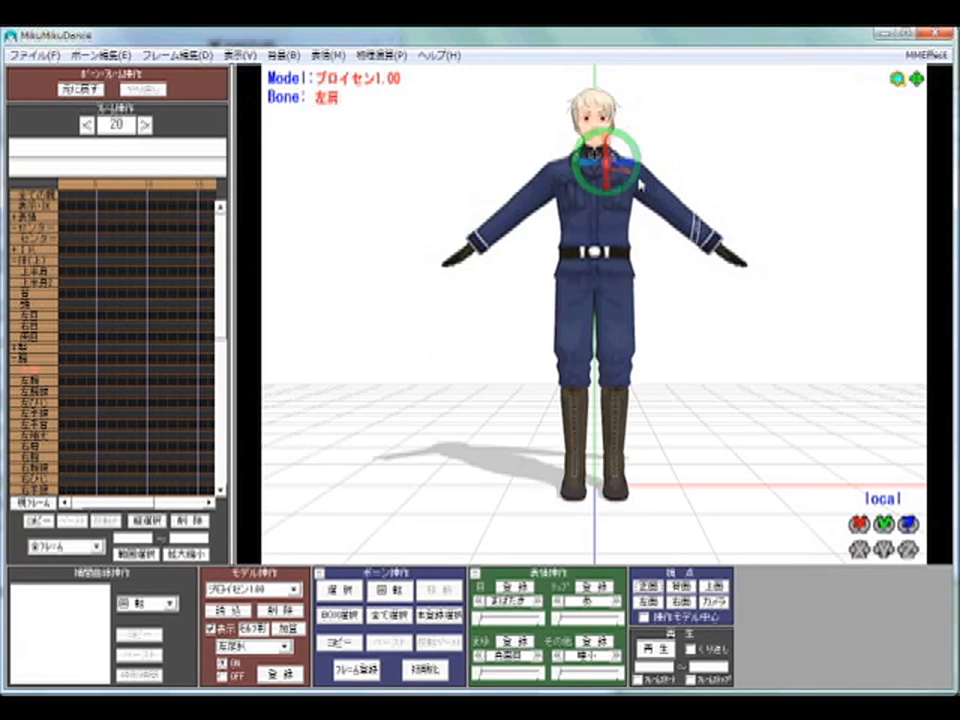
# - Raise the left arm (左腕), and at frame 10 rotate the left shoulder (左肩) upward and register its keyframe
pyautogui.moveTo(638, 172); pyautogui.dragTo(669, 149)
pyautogui.click(149, 186)
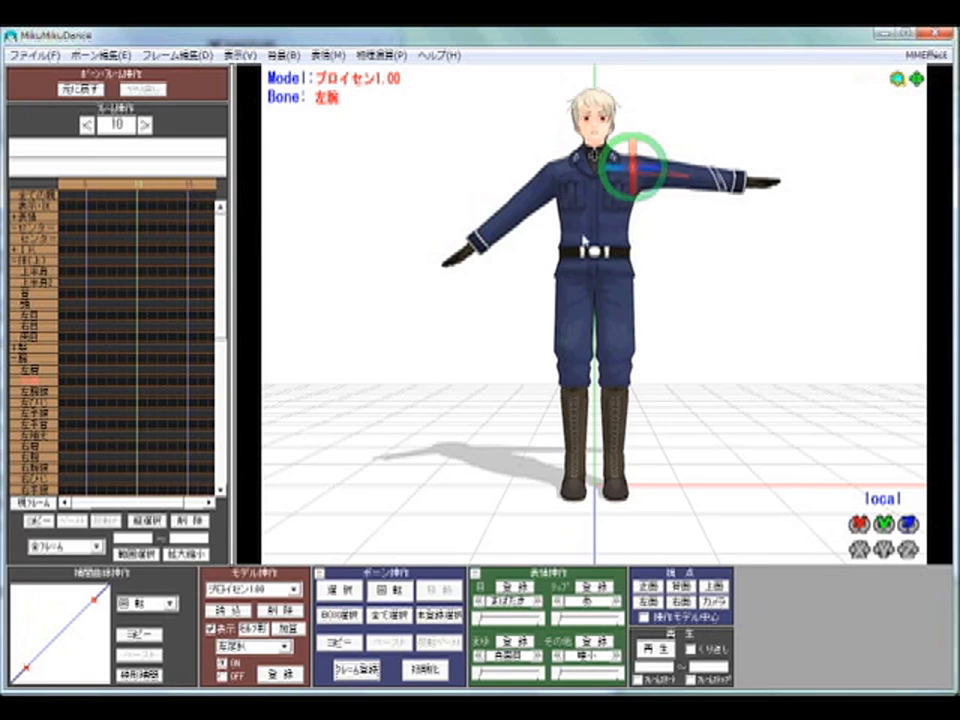
pyautogui.press('c')
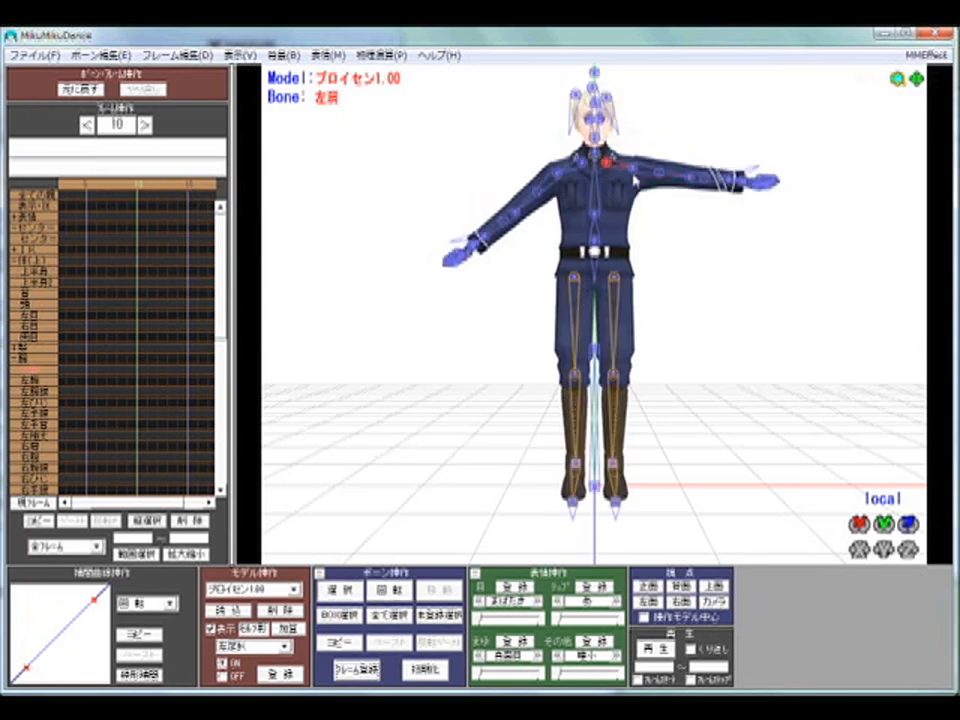
pyautogui.click(604, 162)
pyautogui.moveTo(642, 176)
pyautogui.mouseDown()
pyautogui.moveTo(643, 156)
pyautogui.moveTo(633, 178)
pyautogui.mouseUp()
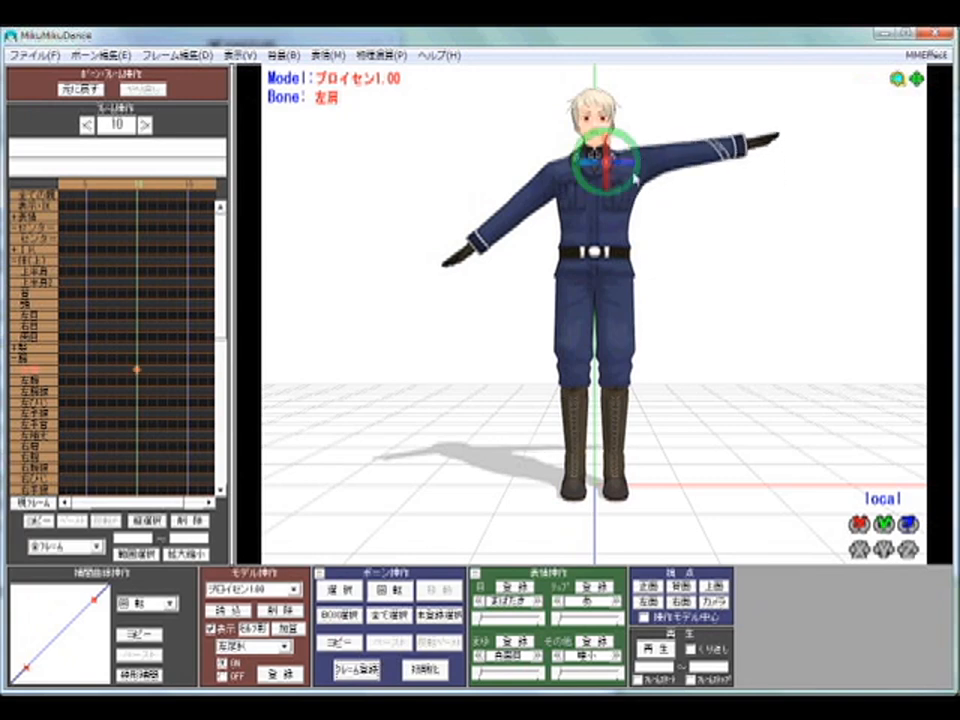
# - Select the left arm bone (左腕), rotate it upward at frame 10, and register its keyframe
pyautogui.click(132, 369)
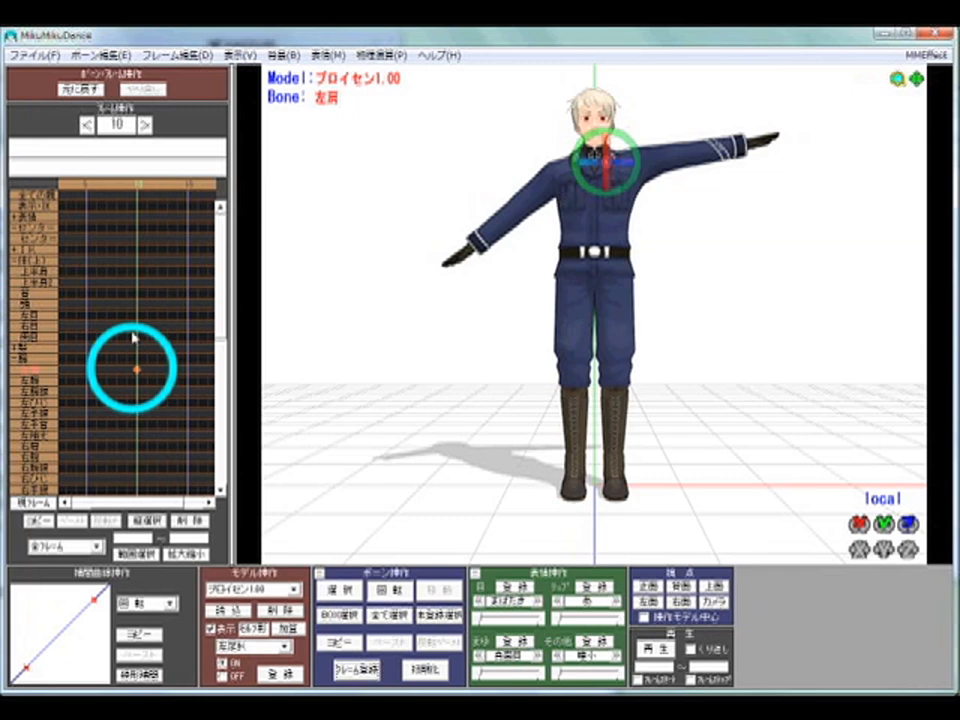
pyautogui.press('c')
pyautogui.click(634, 163)
pyautogui.press('x')
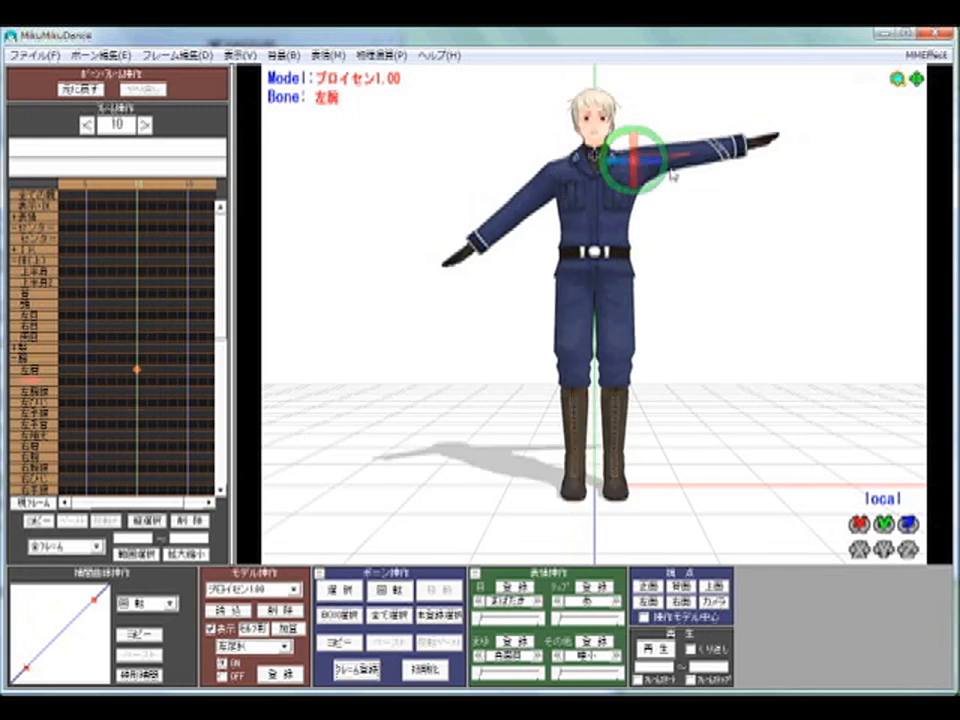
pyautogui.moveTo(667, 175); pyautogui.dragTo(671, 155)
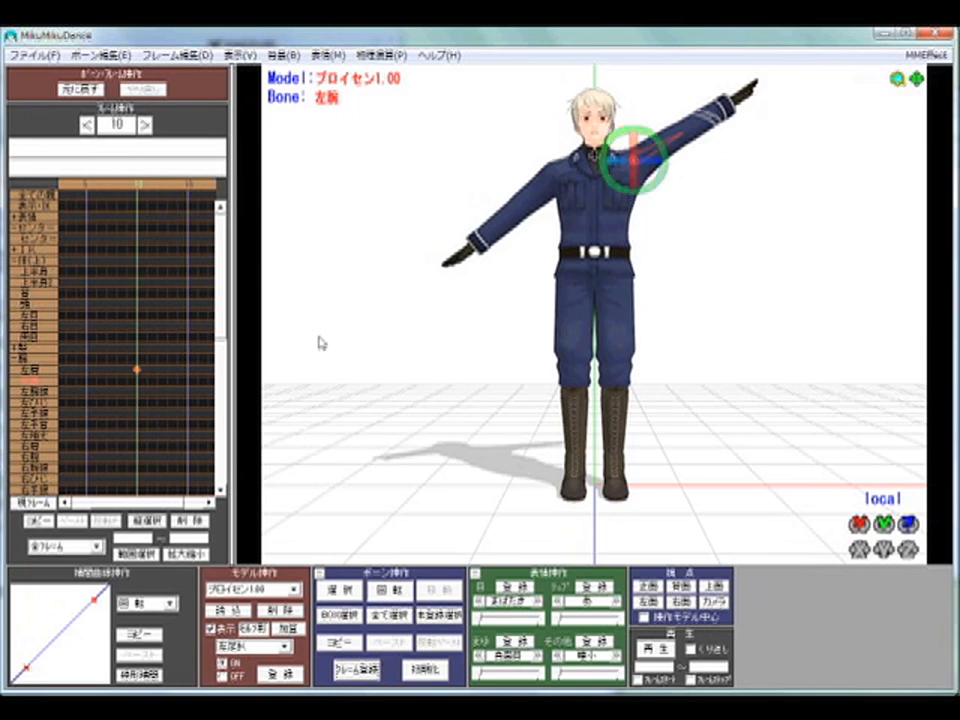
pyautogui.press('Return')
# - Select the right shoulder bone (右肩), rotate it upward until the arm is about horizontal, and register its keyframe at frame 10
pyautogui.press('c')
pyautogui.click(586, 163)
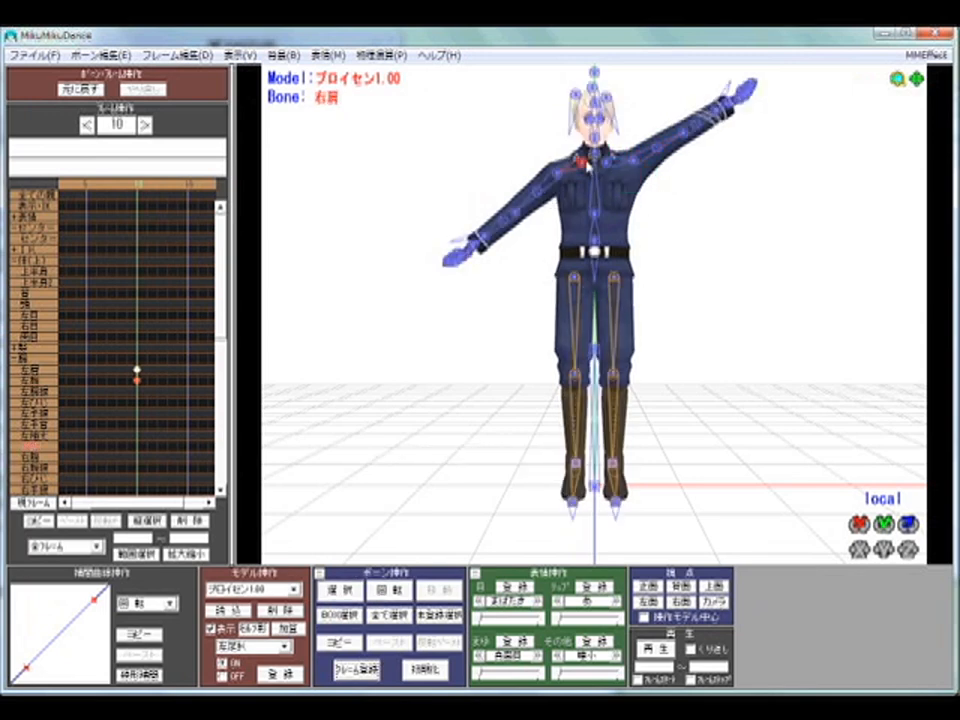
pyautogui.press('x')
pyautogui.moveTo(606, 183); pyautogui.dragTo(612, 258)
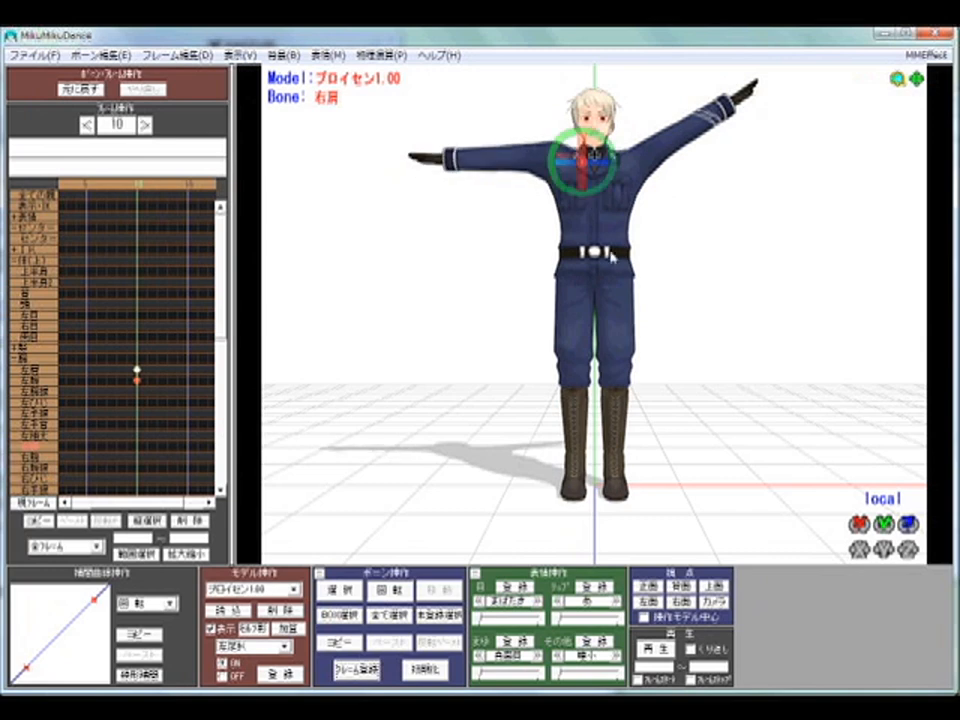
pyautogui.click(137, 445)
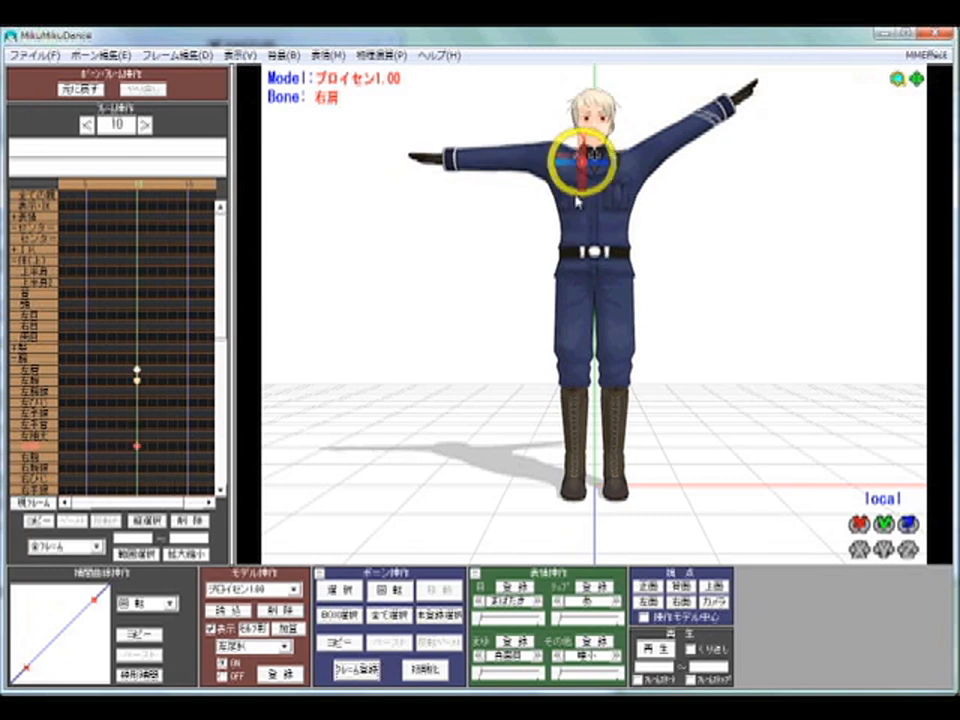
# - Select the right arm bone (右腕) and rotate it so the arm points diagonally upward above the head
pyautogui.press('c')
pyautogui.click(557, 155)
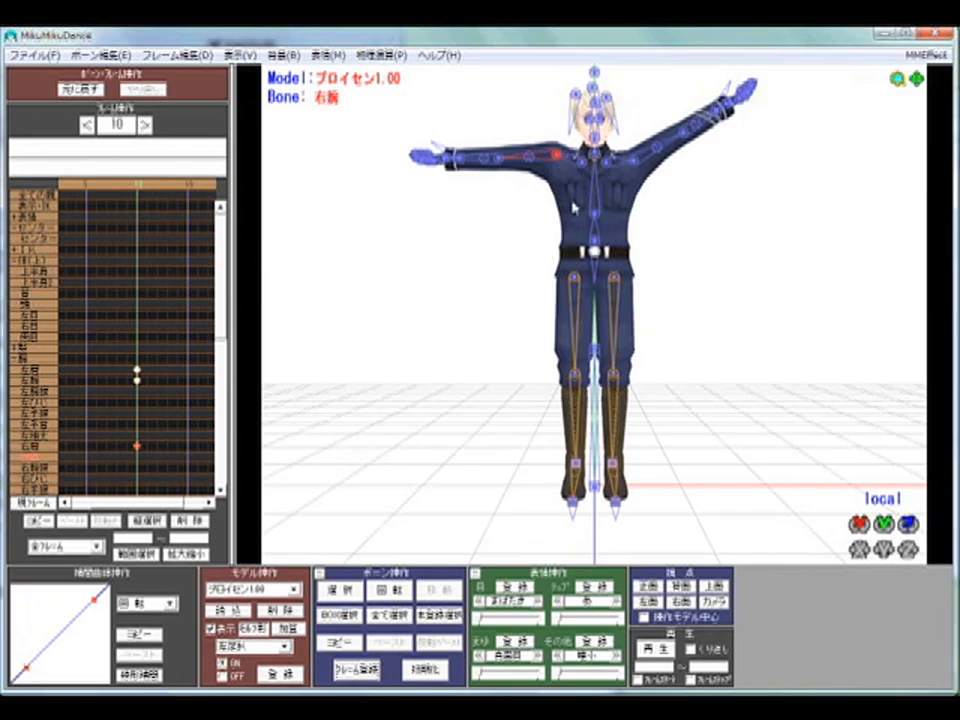
pyautogui.press('x')
pyautogui.moveTo(581, 176); pyautogui.dragTo(561, 182)
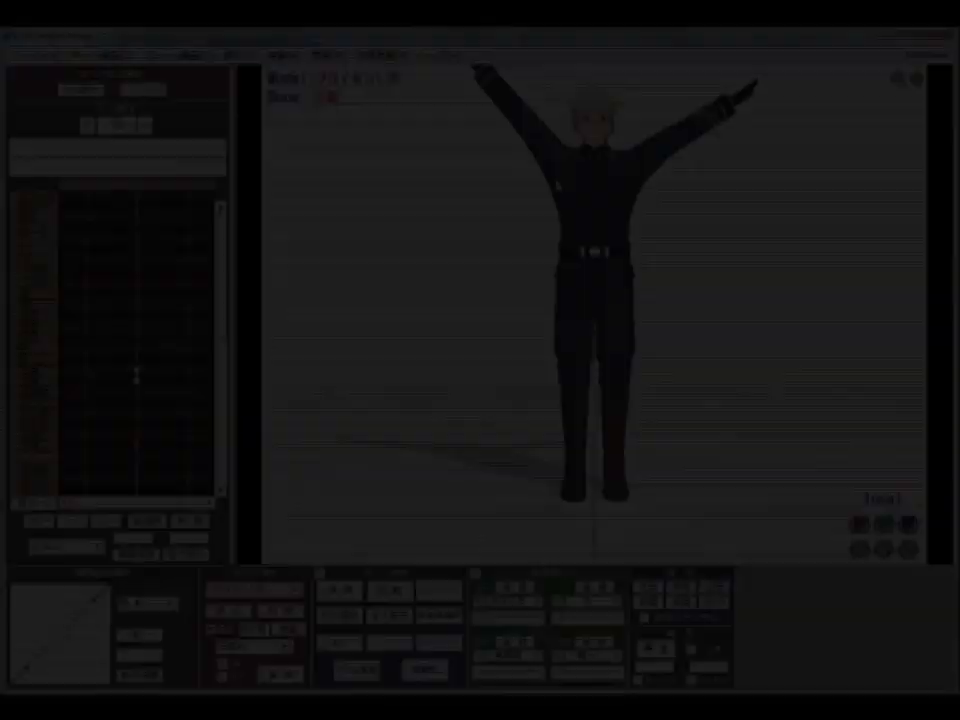